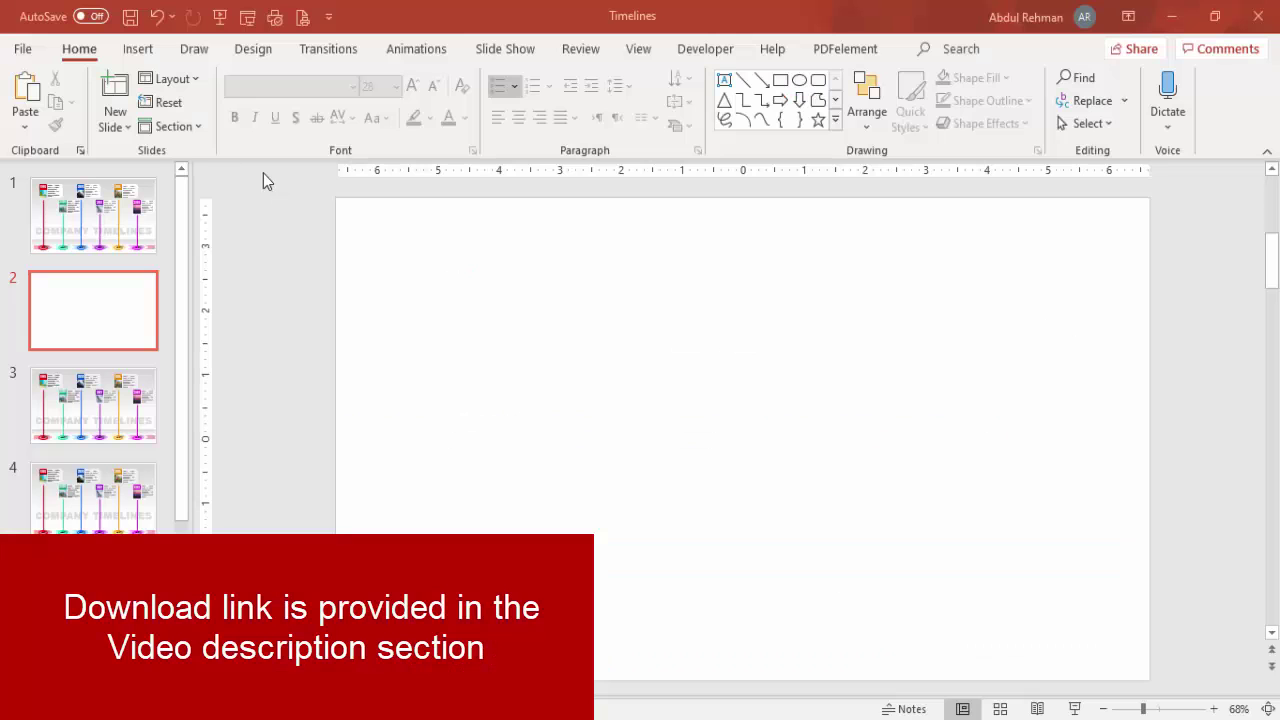
Draw a slightly taller rectangle spanning the full width of slide 2's bottom edge.
click(139, 50)
click(301, 105)
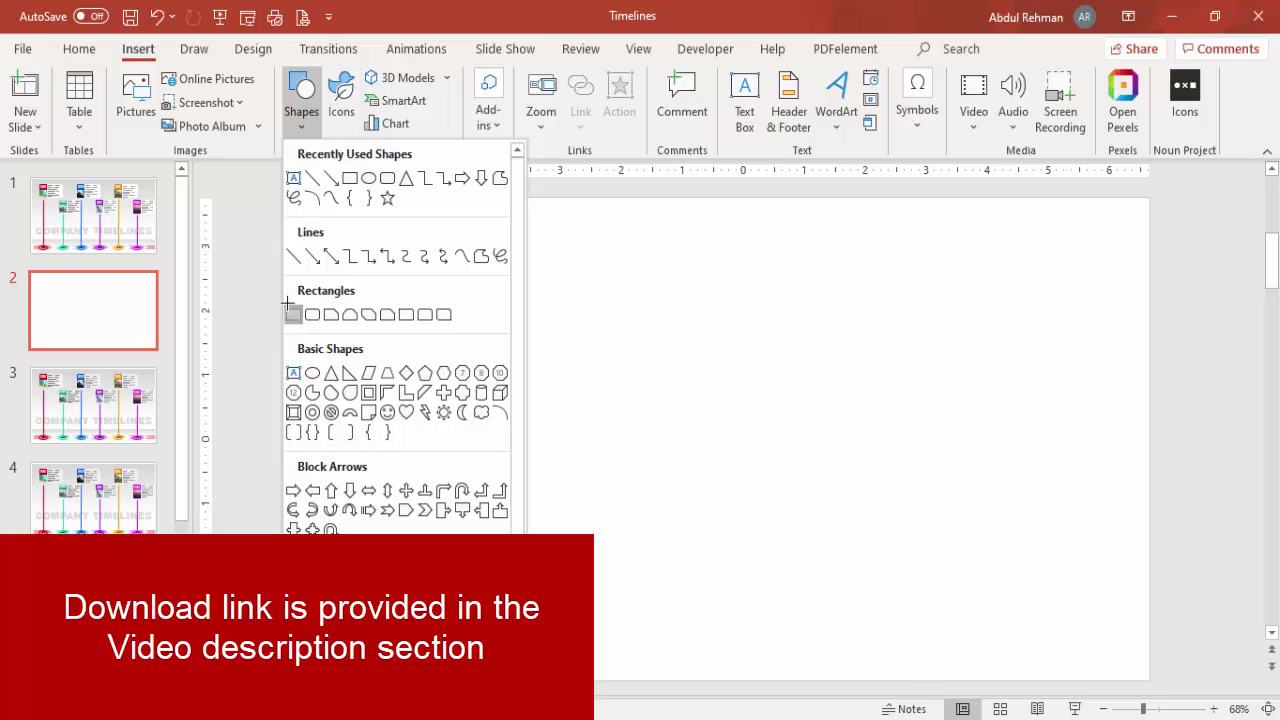
click(293, 316)
drag(337, 617, 1150, 662)
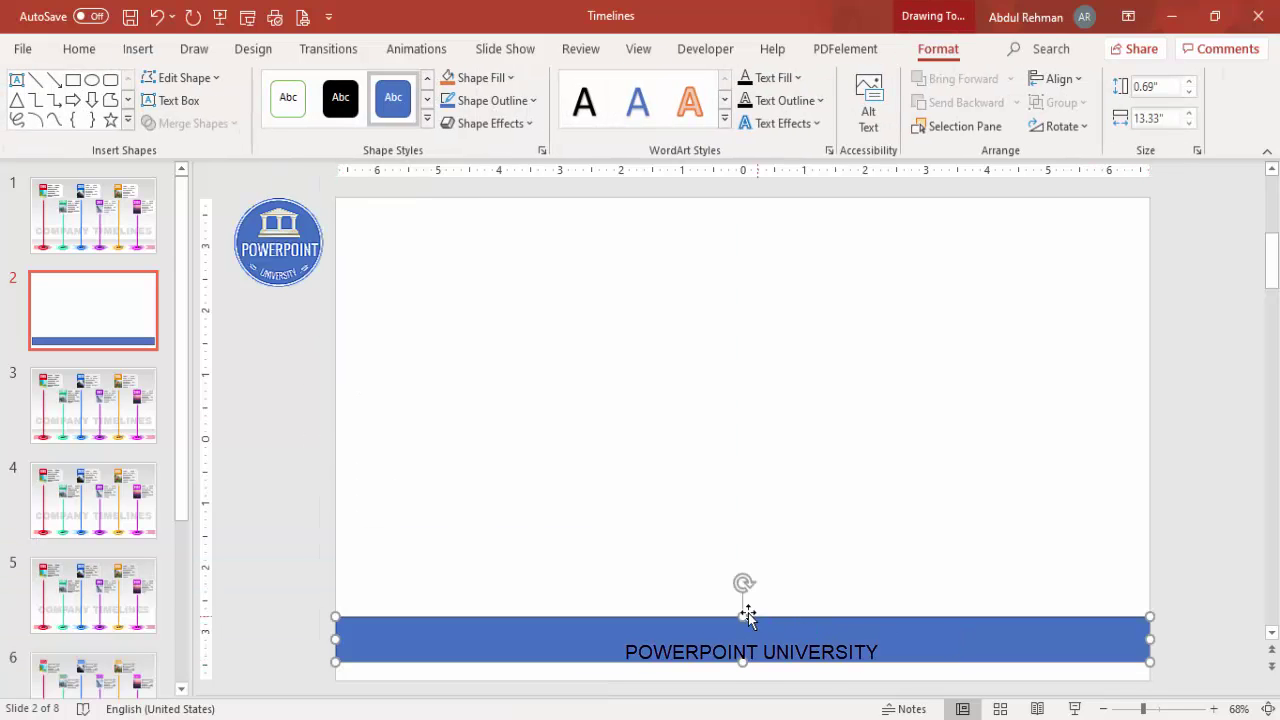
drag(742, 616, 740, 608)
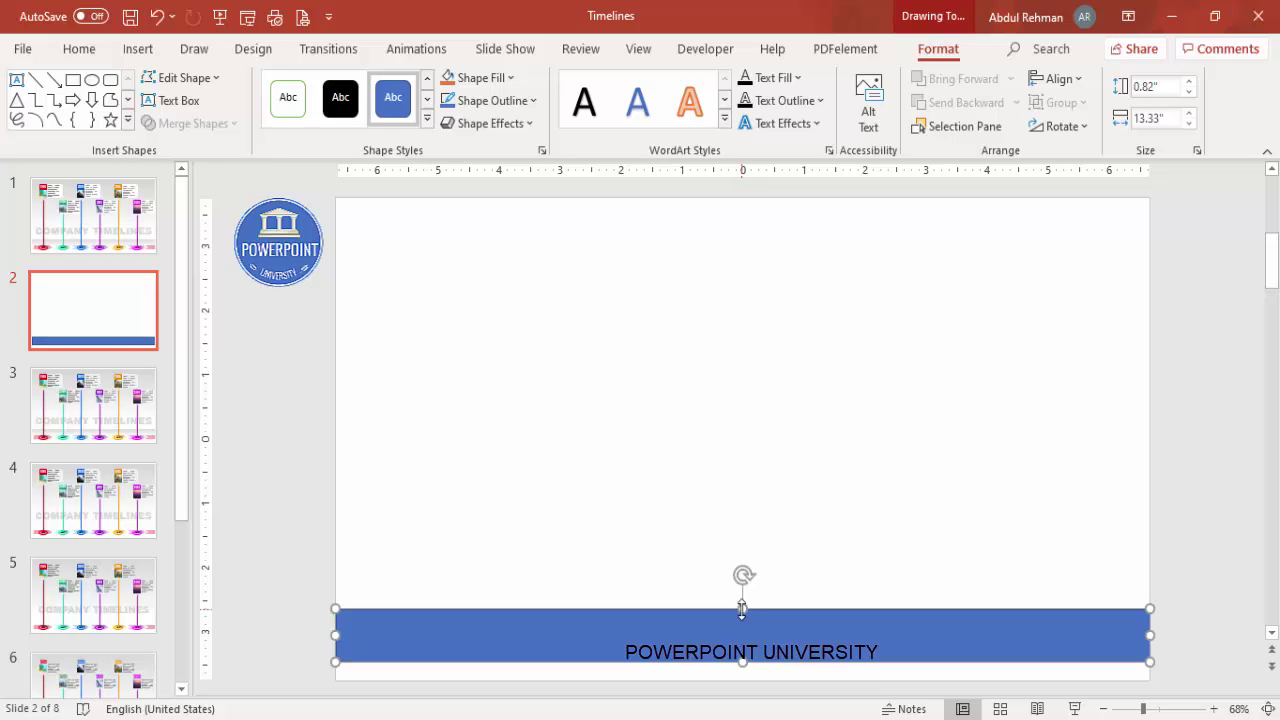
Remove the bar's outline and fill it dark grey.
click(495, 103)
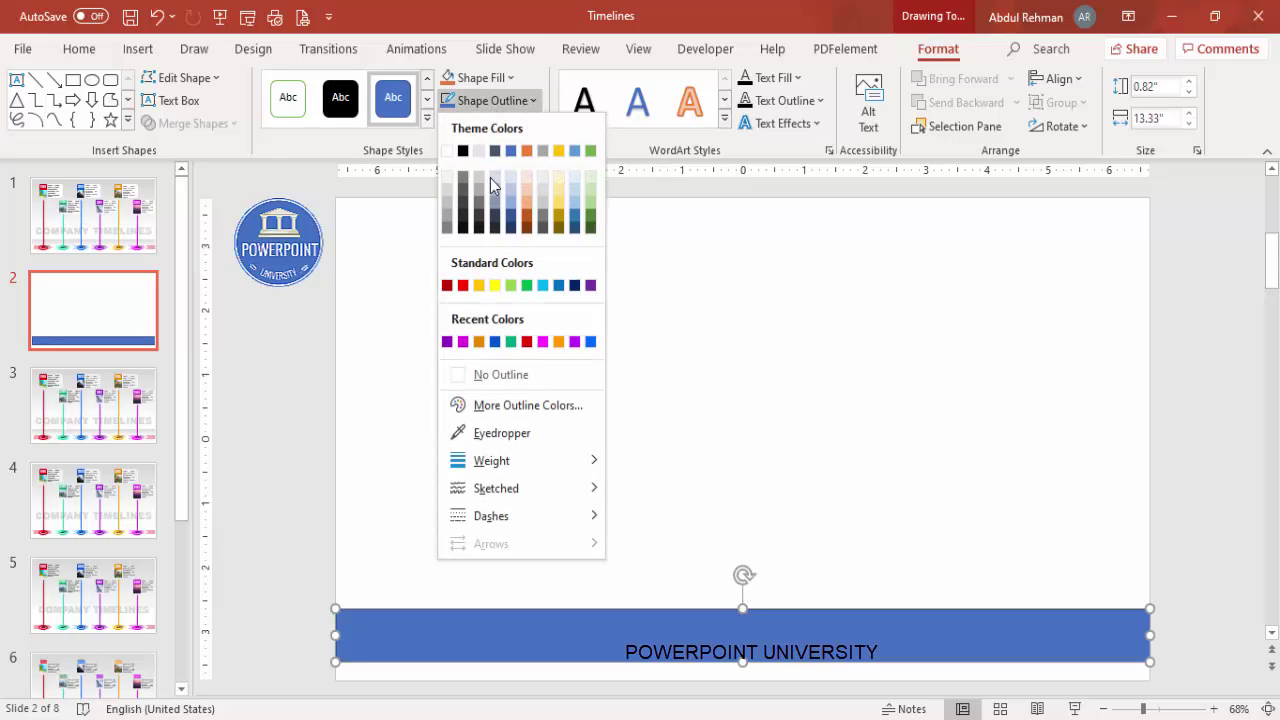
click(525, 371)
click(485, 77)
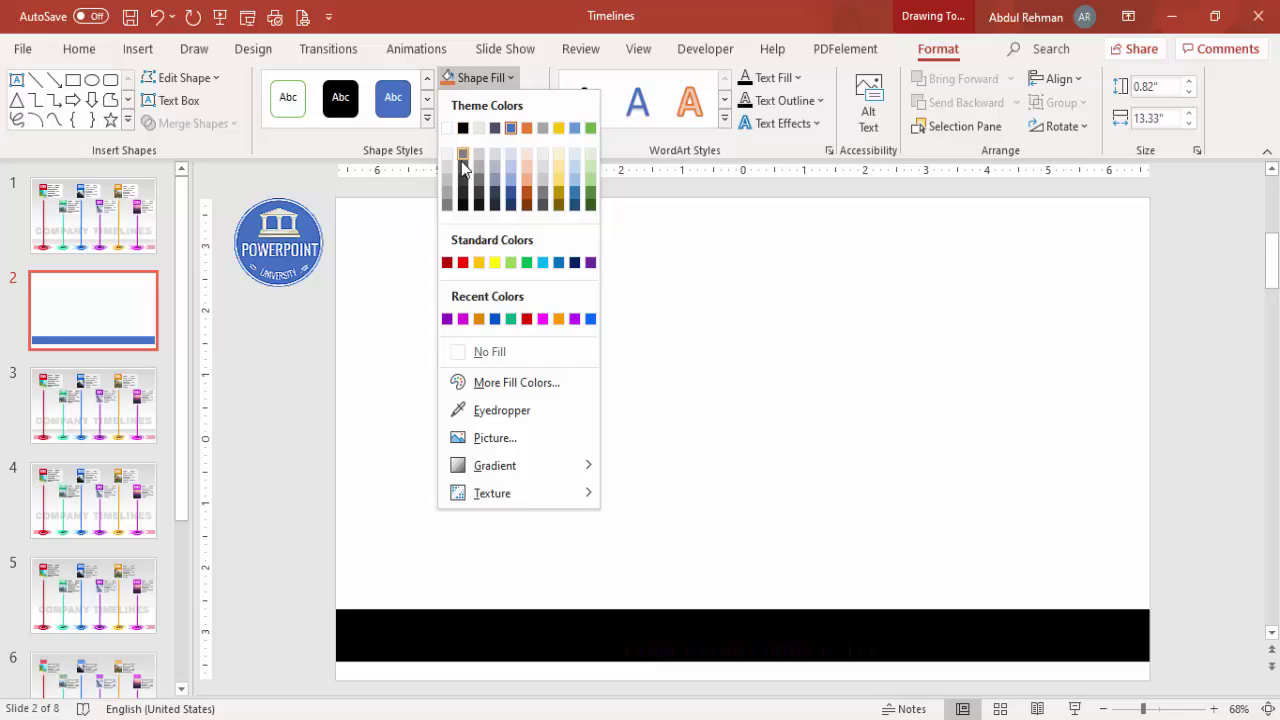
click(445, 206)
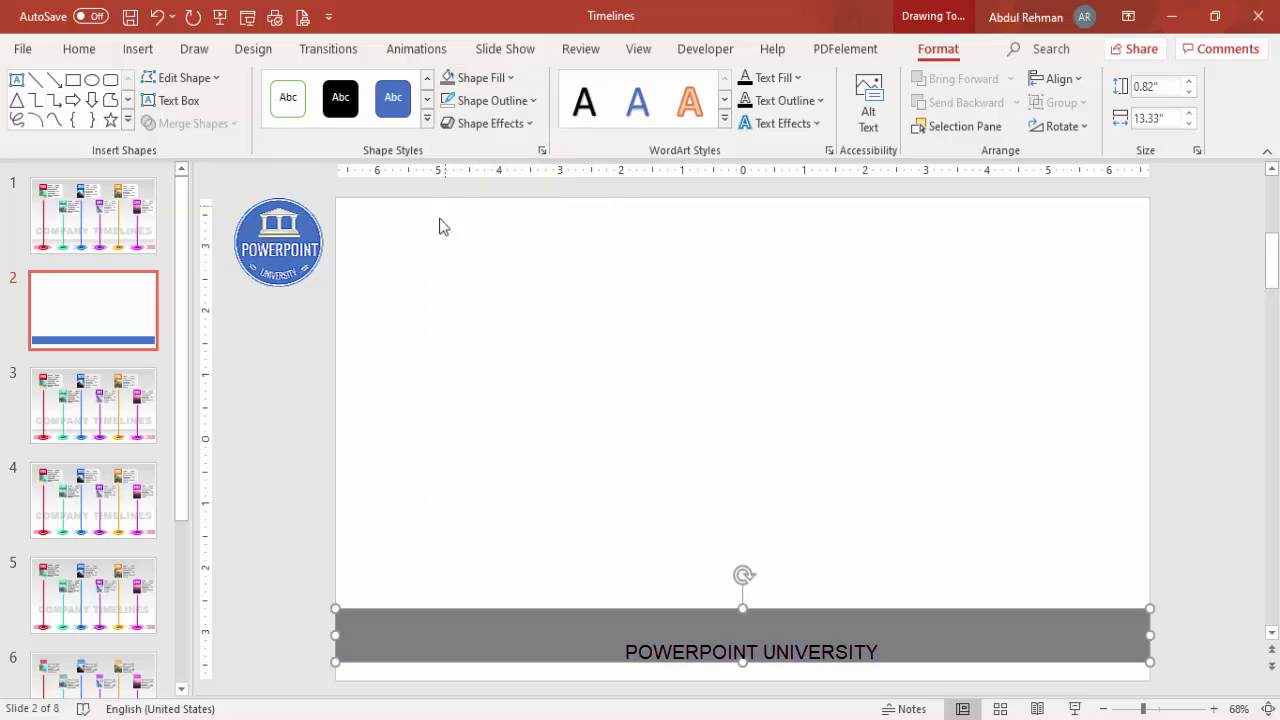
click(437, 438)
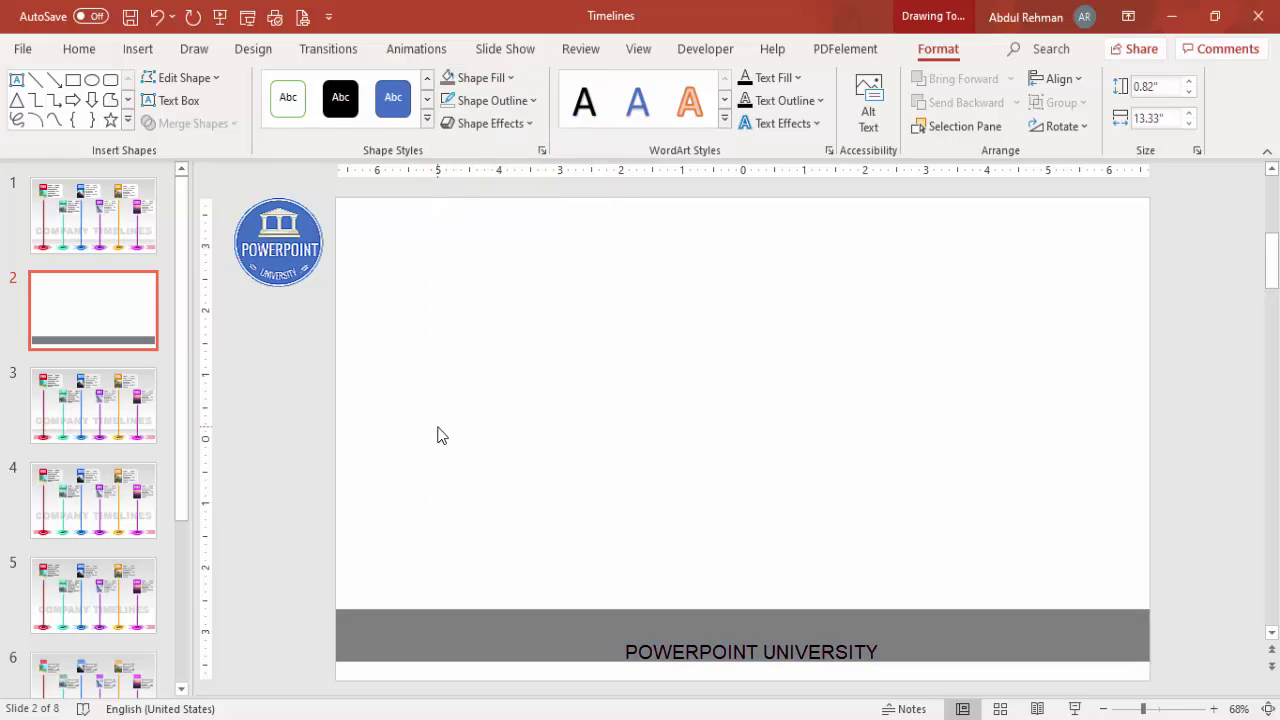
Draw a chevron with no outline at the left end of the grey band.
click(138, 49)
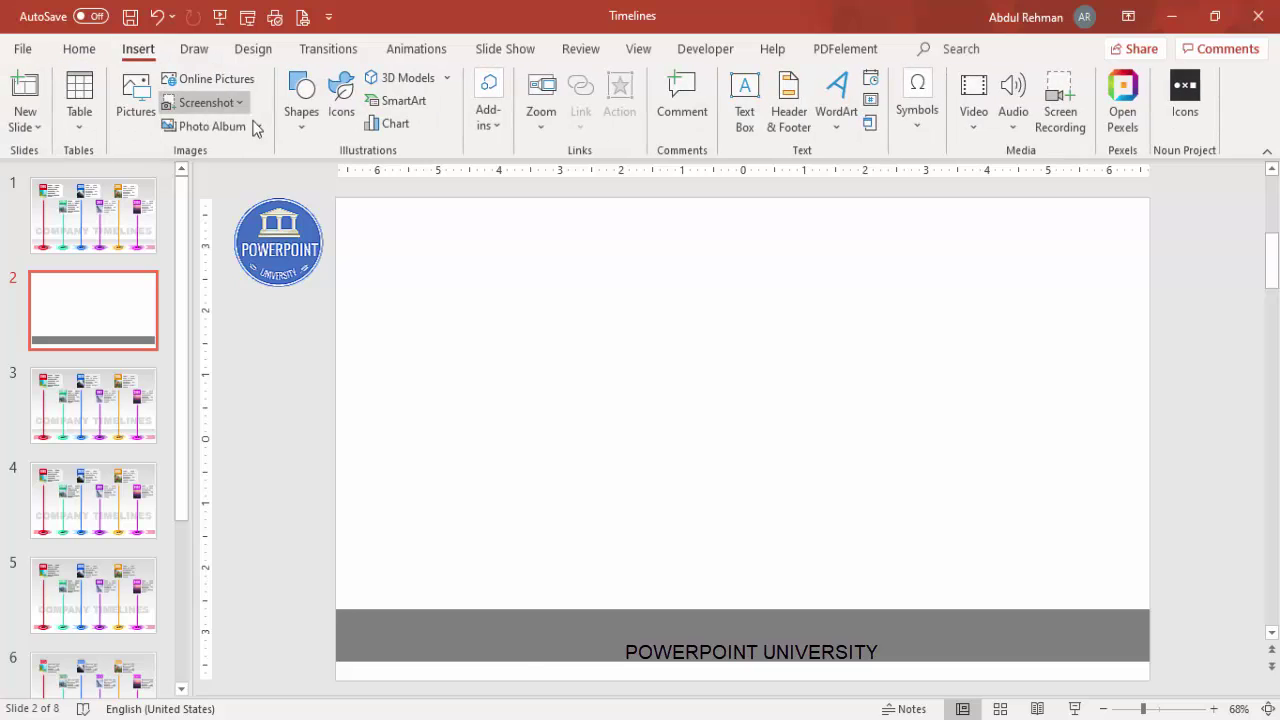
click(302, 130)
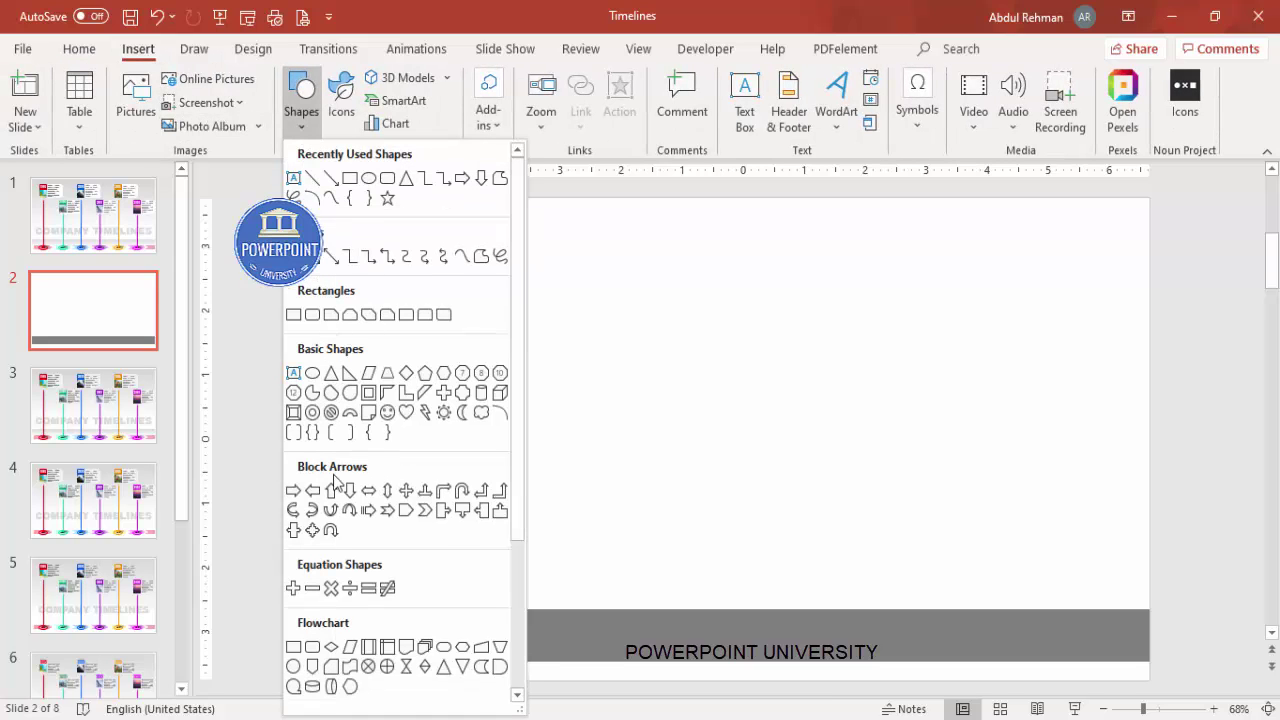
click(424, 511)
drag(413, 595, 445, 633)
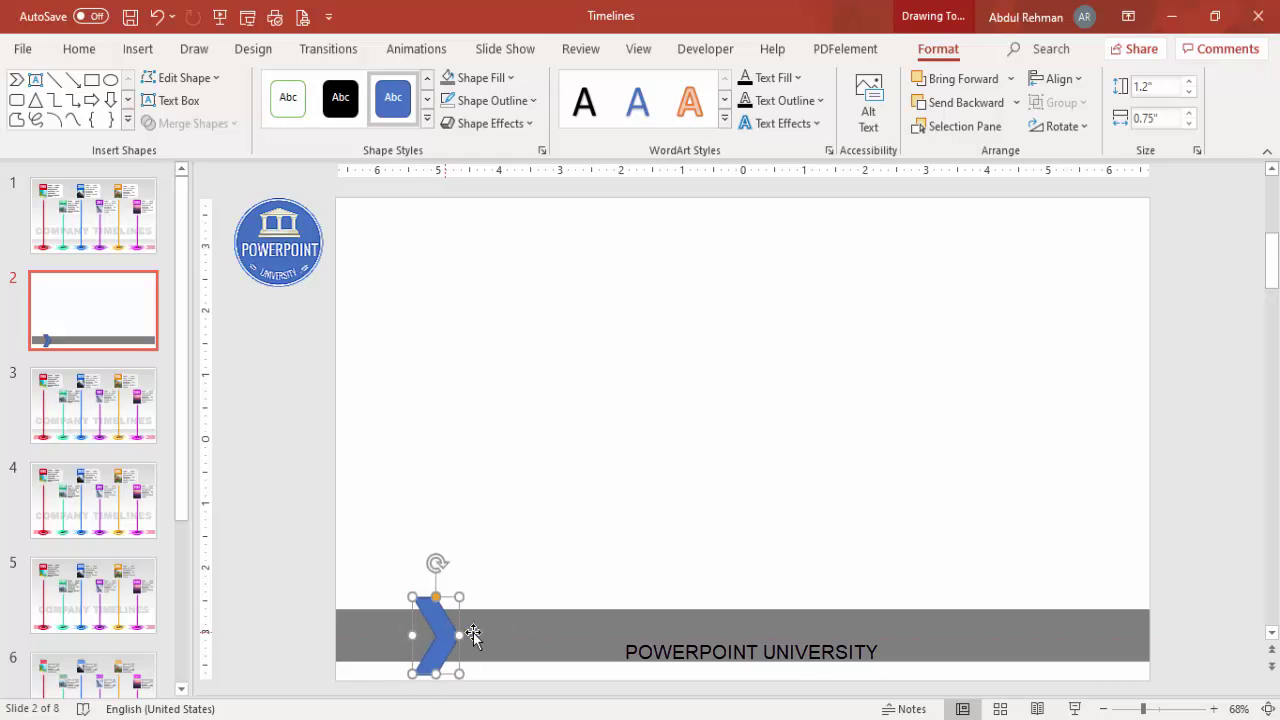
click(503, 100)
click(502, 377)
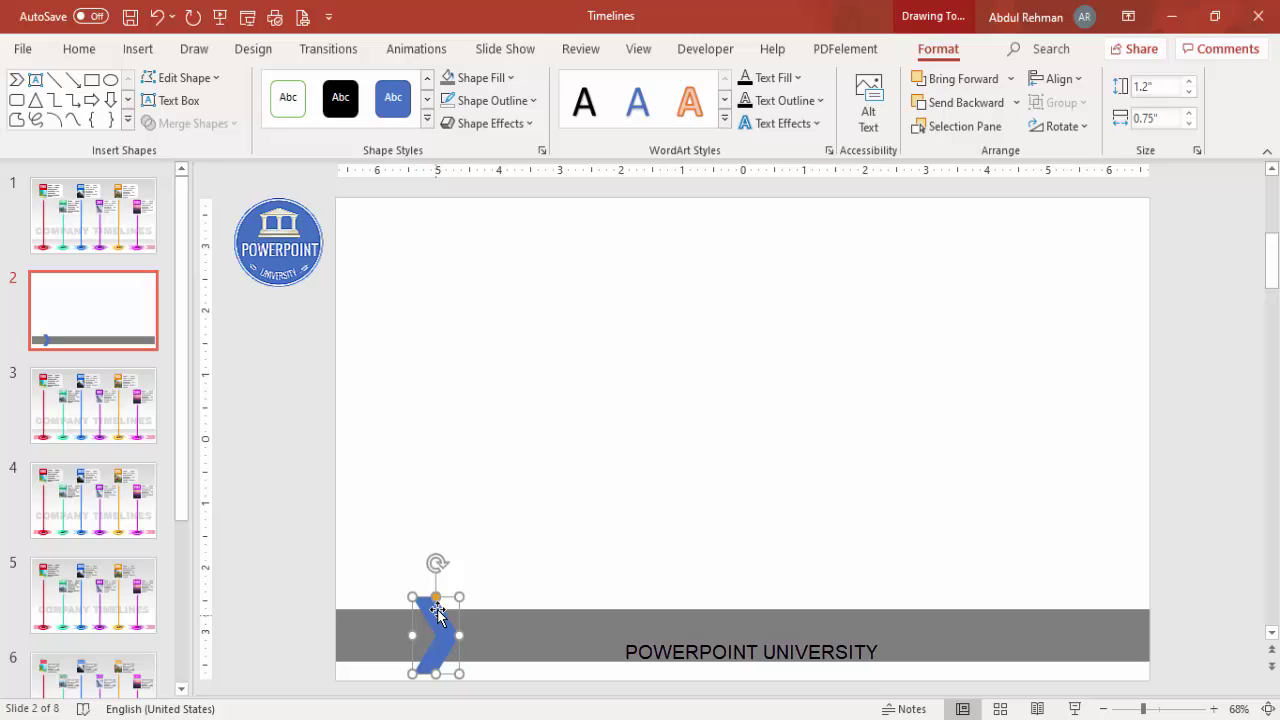
Make the chevron narrower with thinner arms, about 1.2" by 0.6".
drag(413, 636, 447, 603)
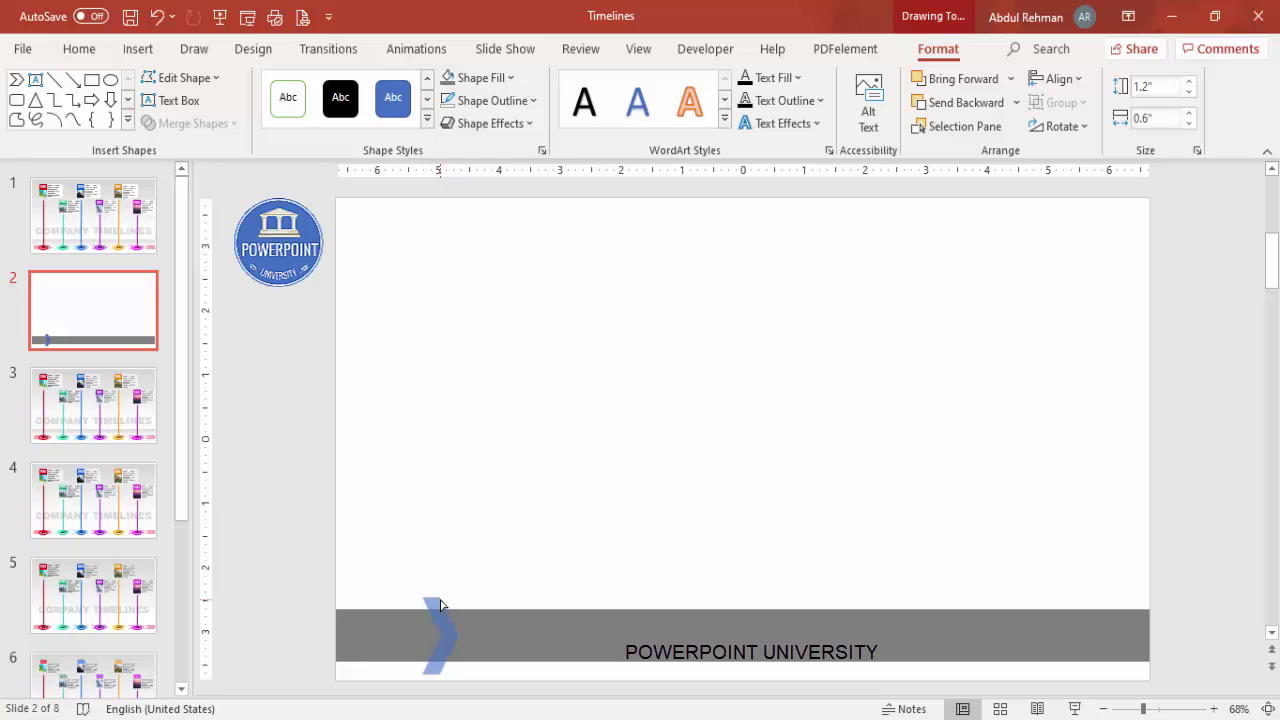
drag(442, 604, 446, 636)
click(500, 577)
click(437, 634)
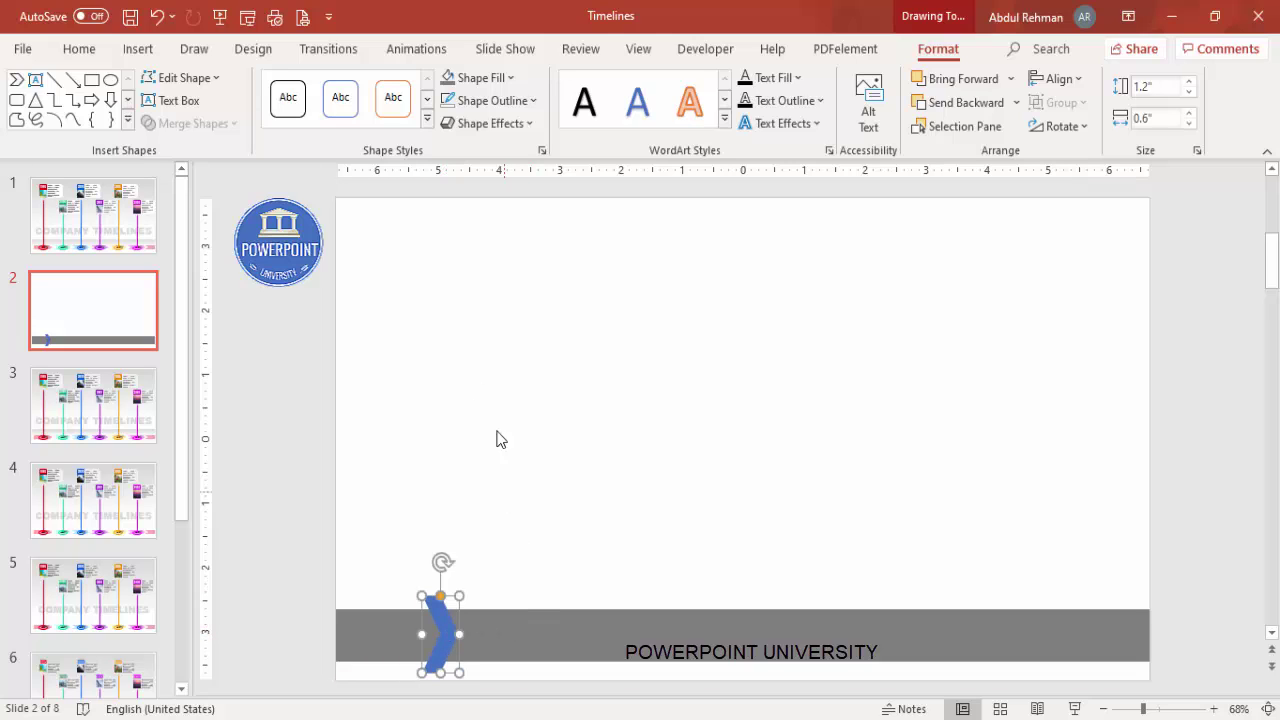
Duplicate the chevron into six evenly spaced copies with Ctrl+D, then select all six.
drag(470, 622, 566, 637)
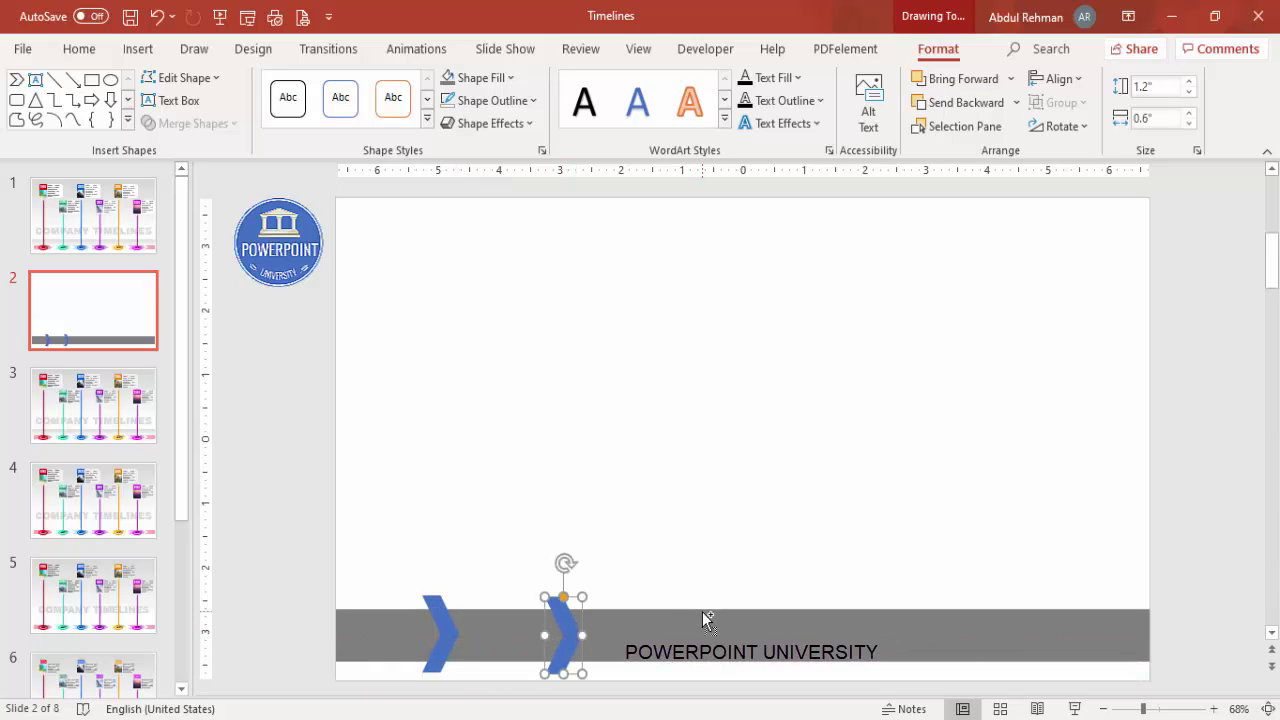
key(ctrl+d)
key(ctrl+d)
key(ctrl+d)
key(ctrl+d)
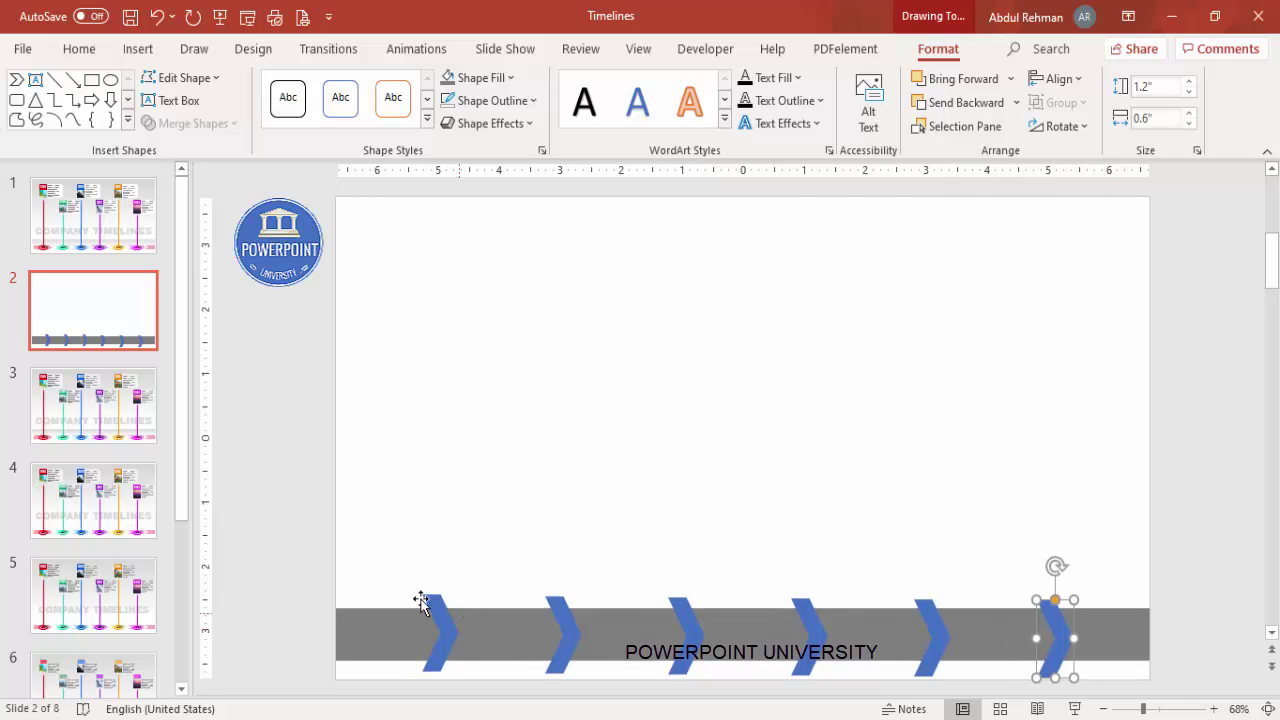
drag(382, 548, 1102, 694)
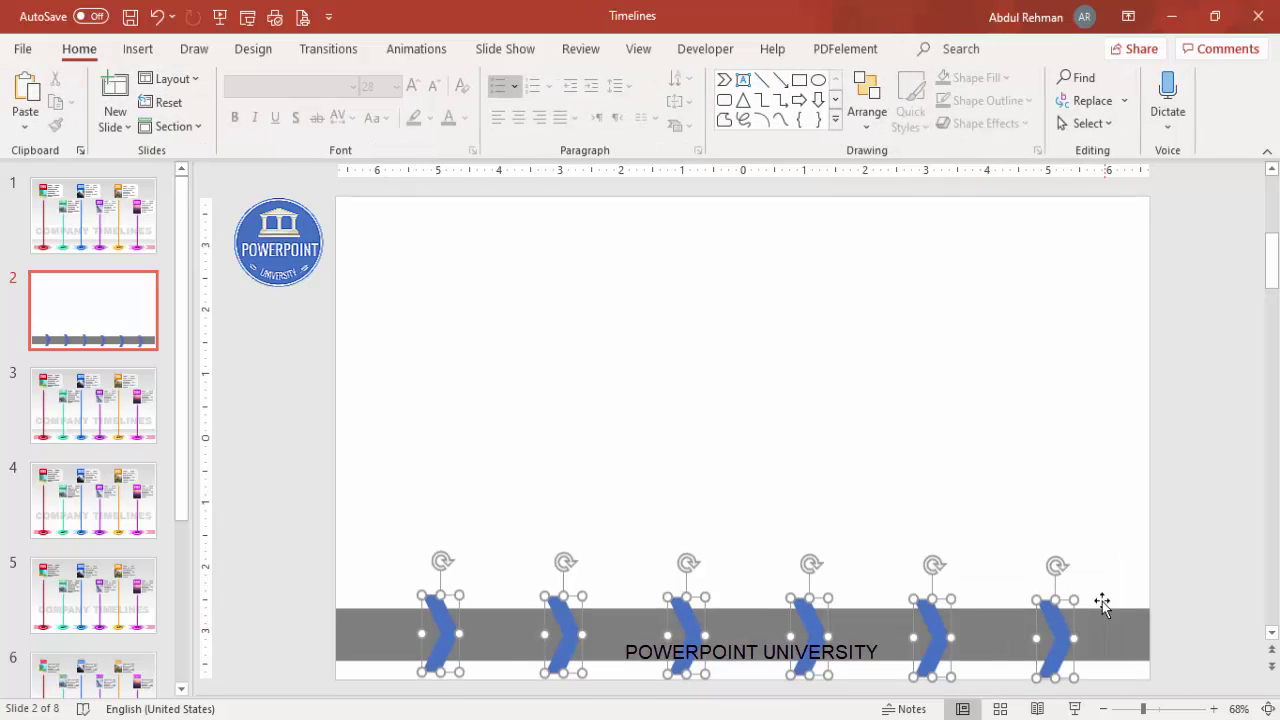
Align the six chevrons along their top edges.
click(938, 48)
click(1058, 78)
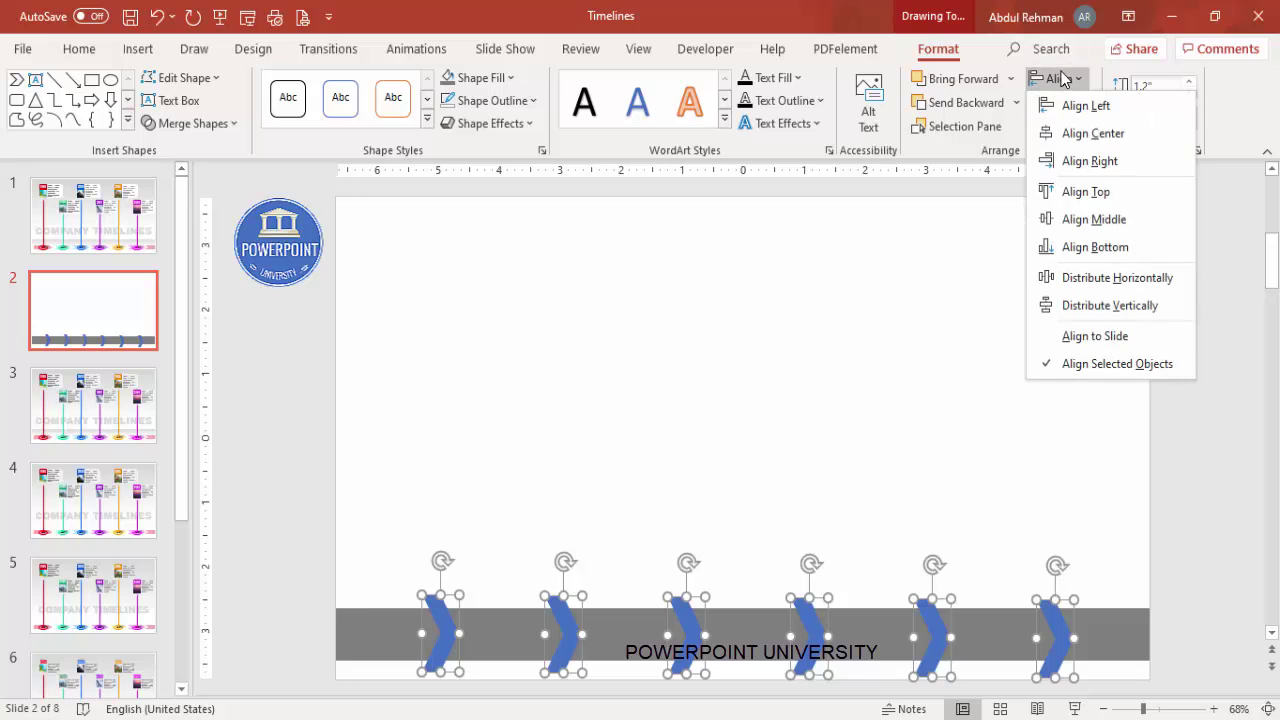
click(1117, 191)
click(986, 363)
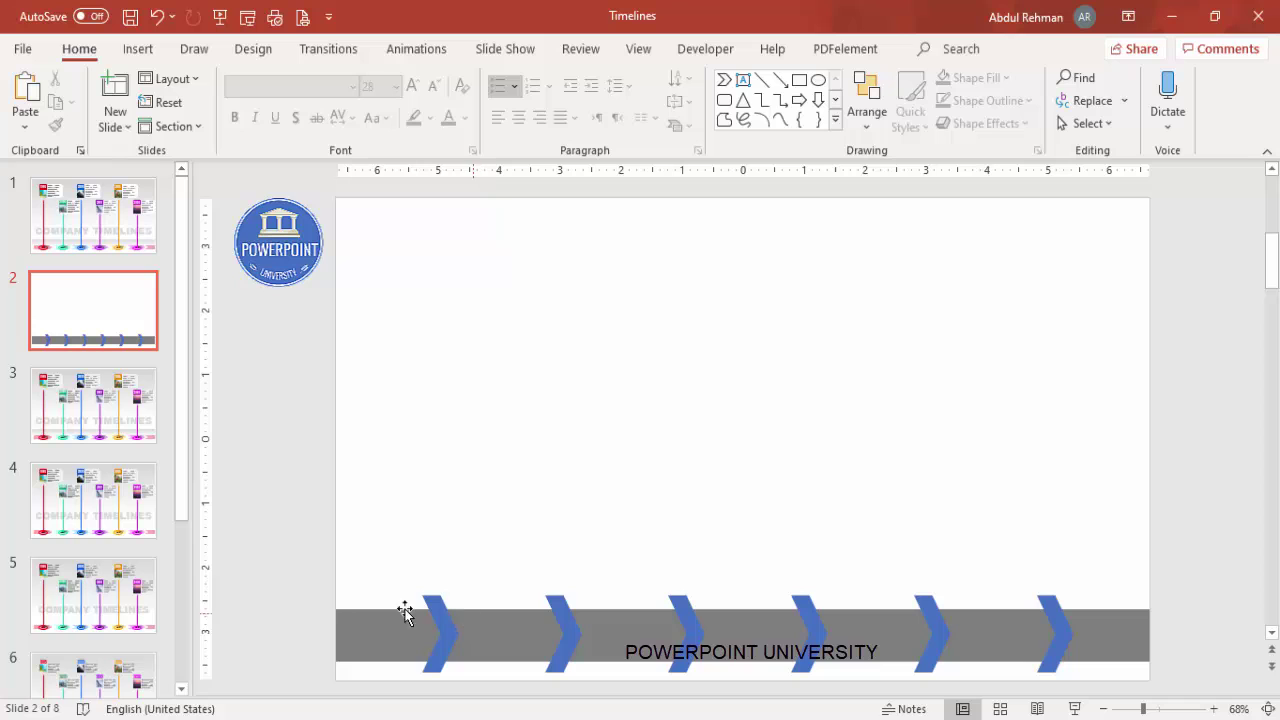
Select the grey band together with all the chevrons.
drag(294, 558, 1224, 692)
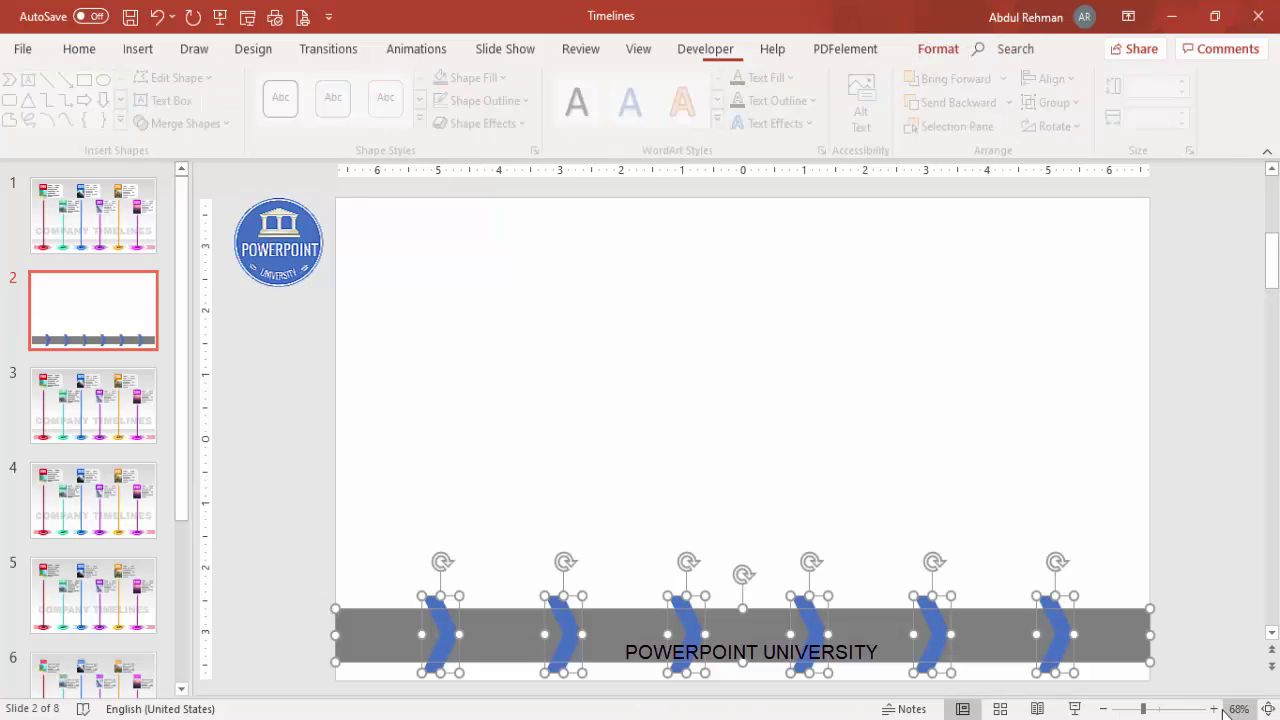
click(1026, 518)
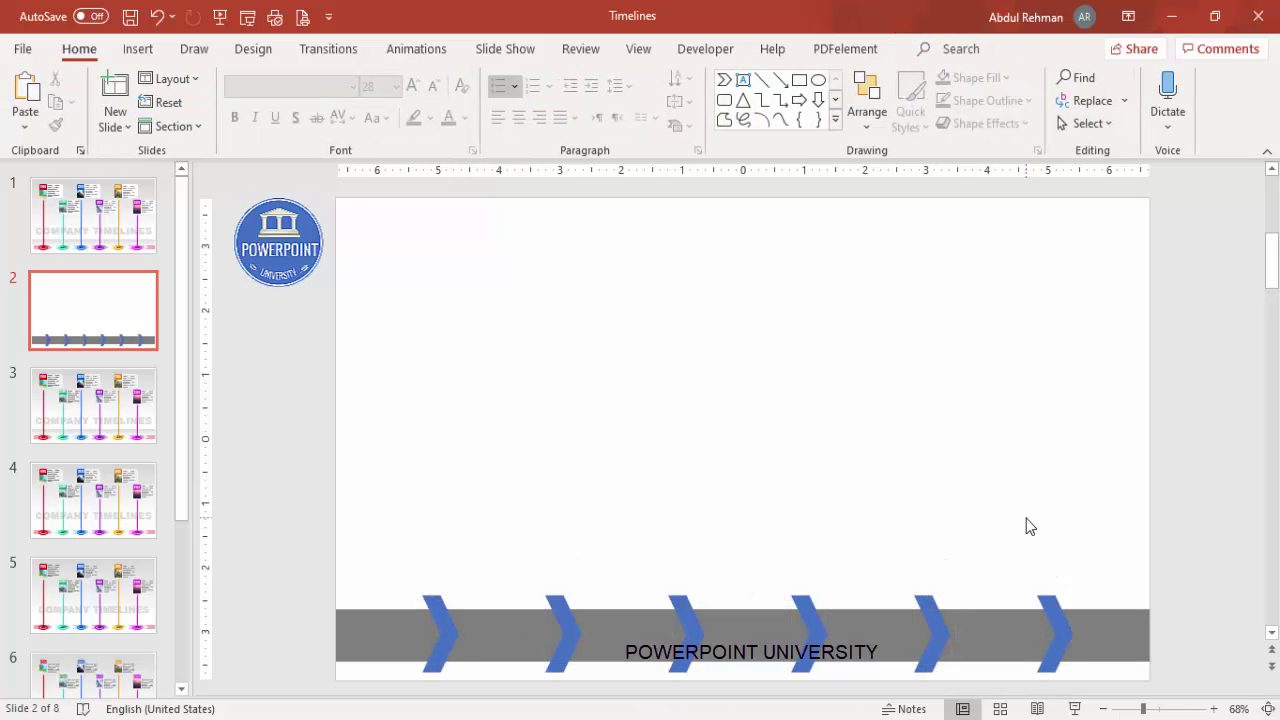
key(ctrl+a)
click(938, 49)
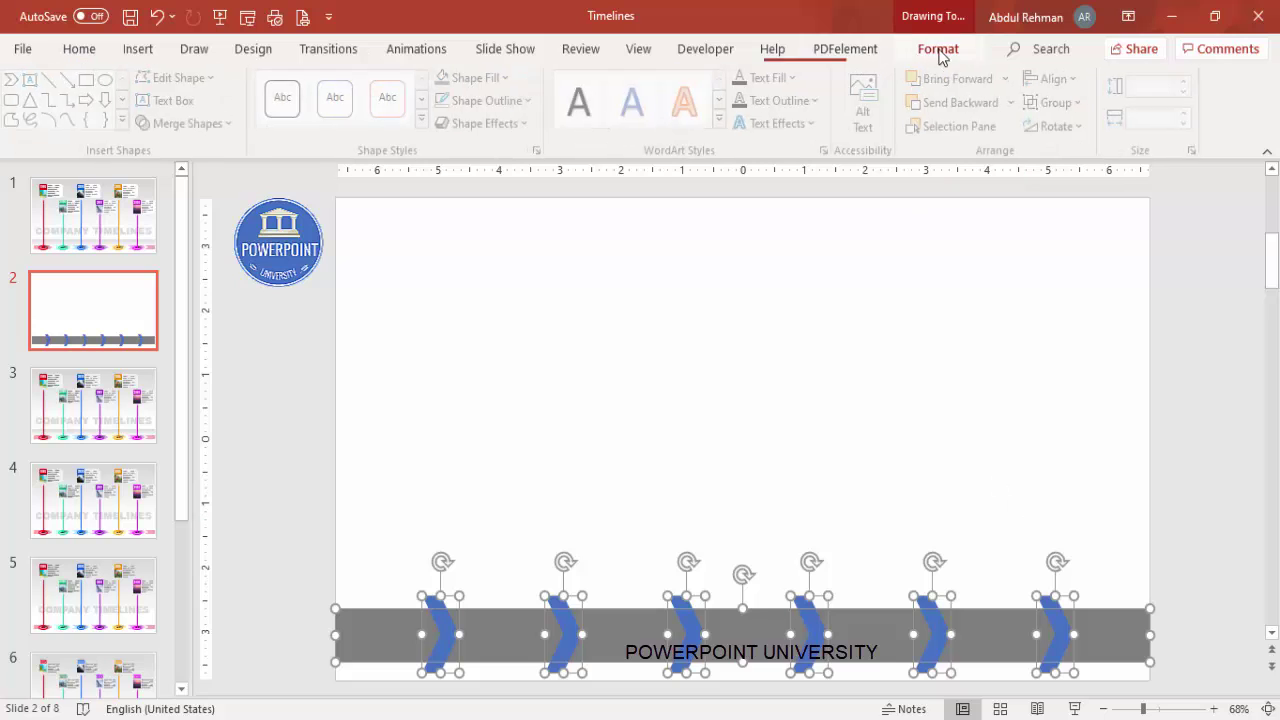
Fragment the band at the chevrons and delete the leftover pieces at the first two.
click(192, 123)
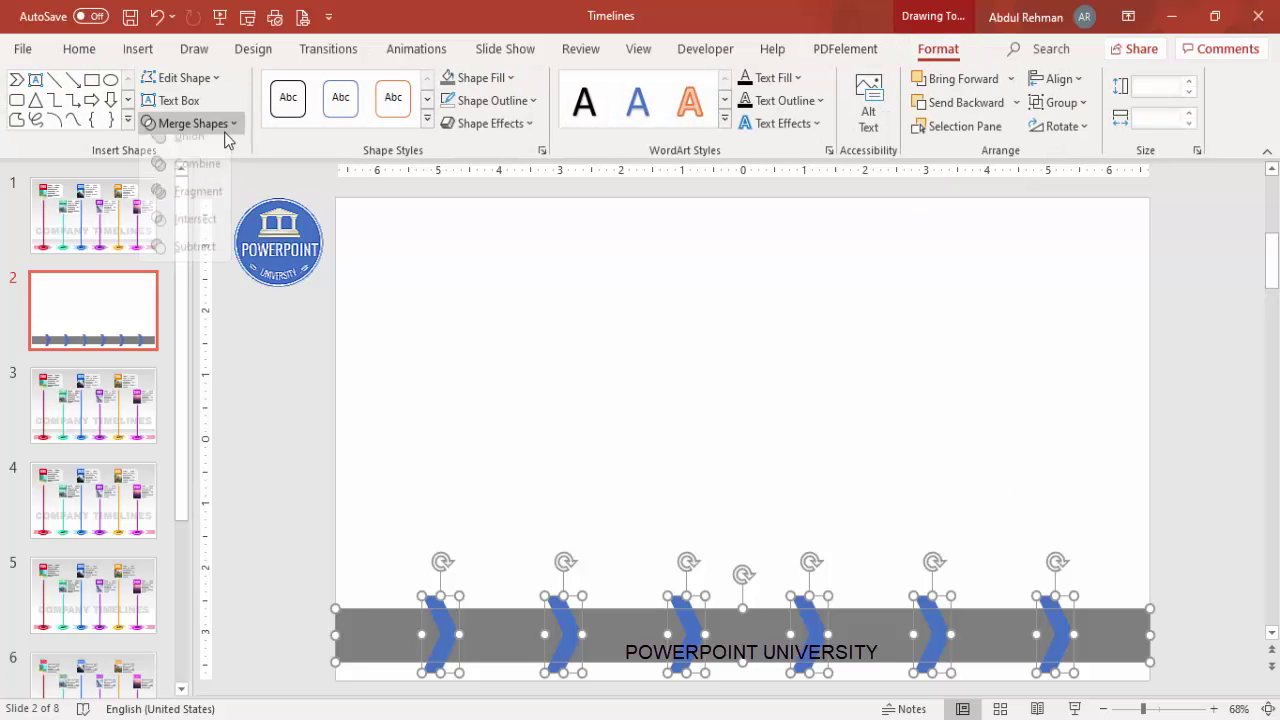
click(196, 206)
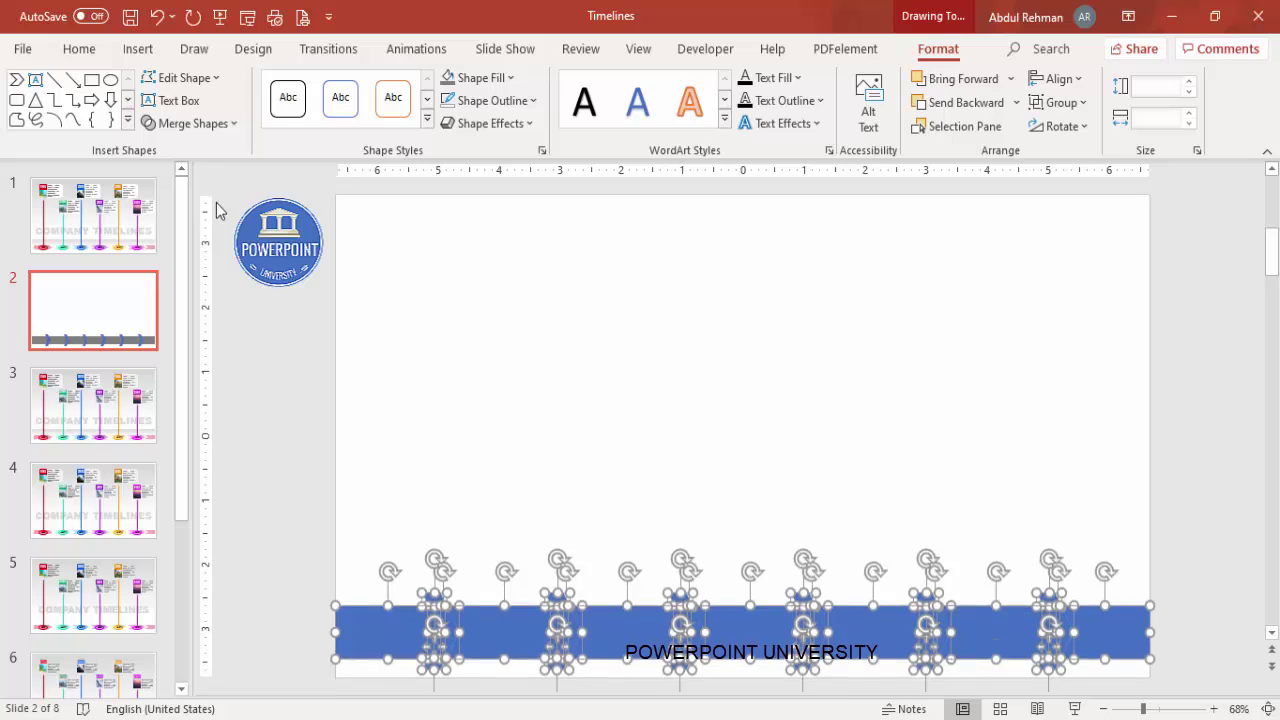
click(488, 482)
drag(399, 531, 463, 713)
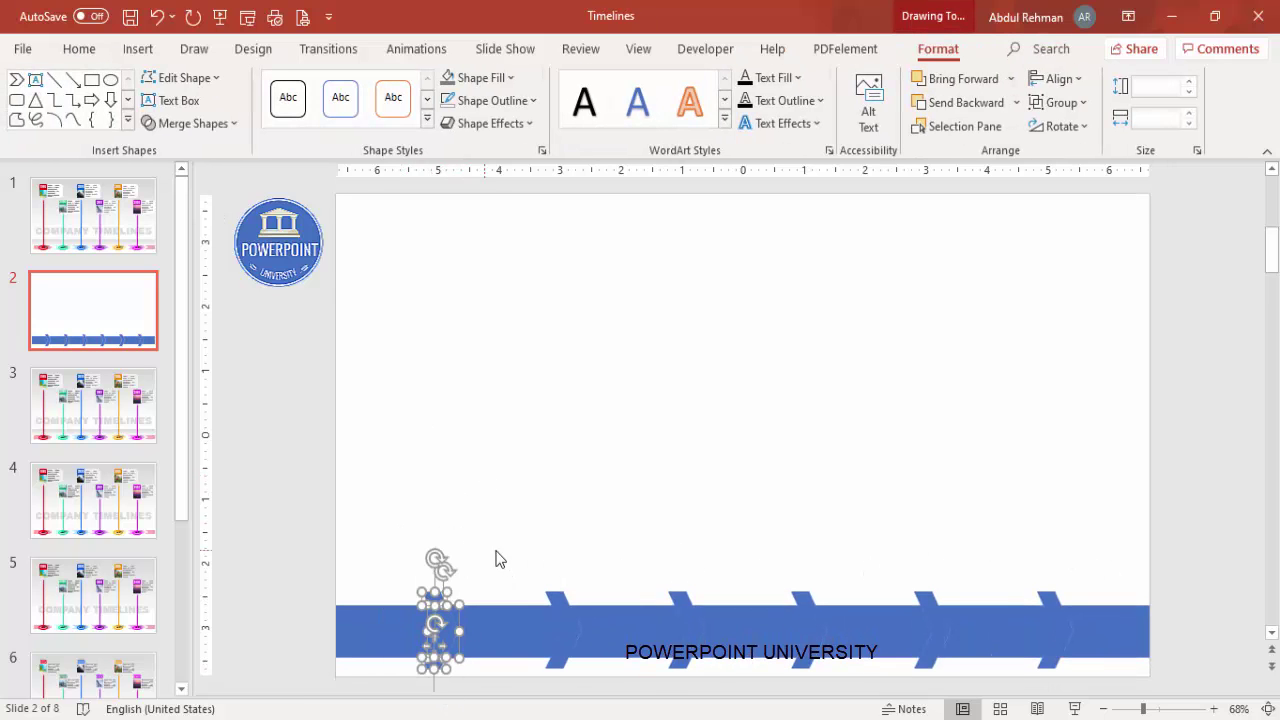
key(Delete)
drag(522, 541, 597, 692)
key(Delete)
Delete the remaining protruding chevron pieces, leaving white chevron gaps in the band.
mouse_move(511, 631)
mouse_down()
mouse_move(511, 543)
mouse_move(517, 635)
mouse_up()
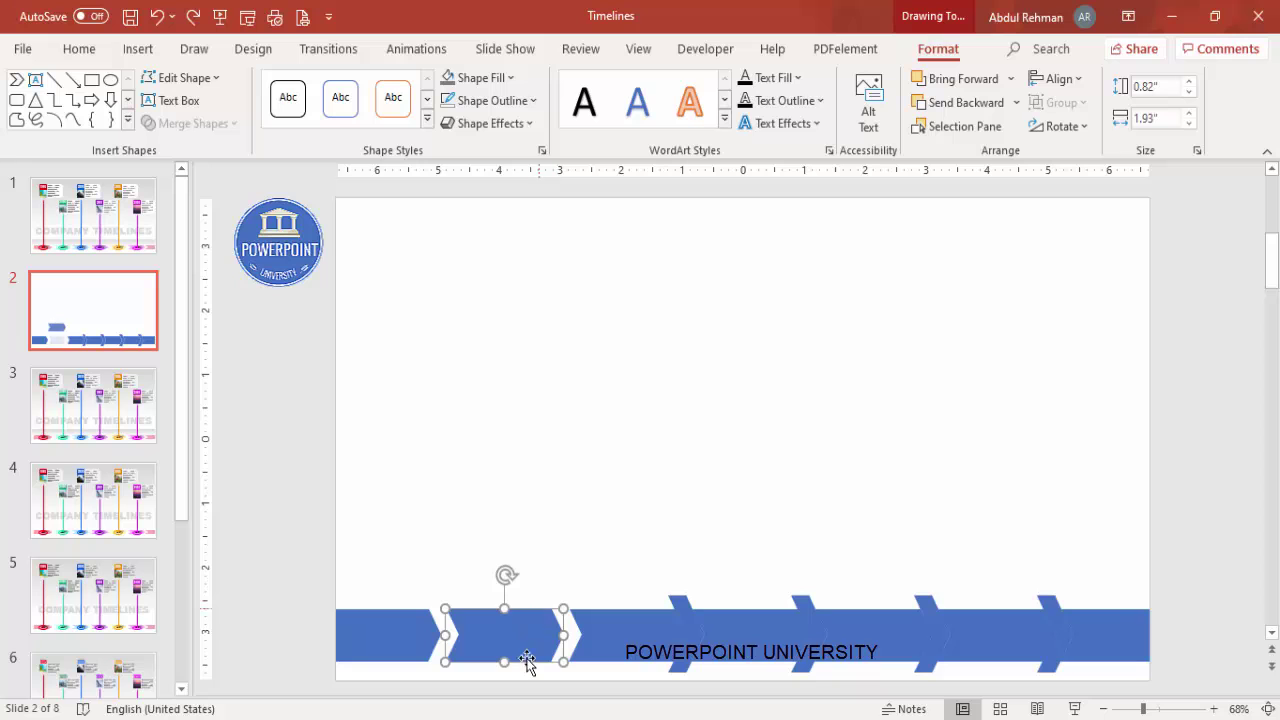
click(604, 543)
click(680, 602)
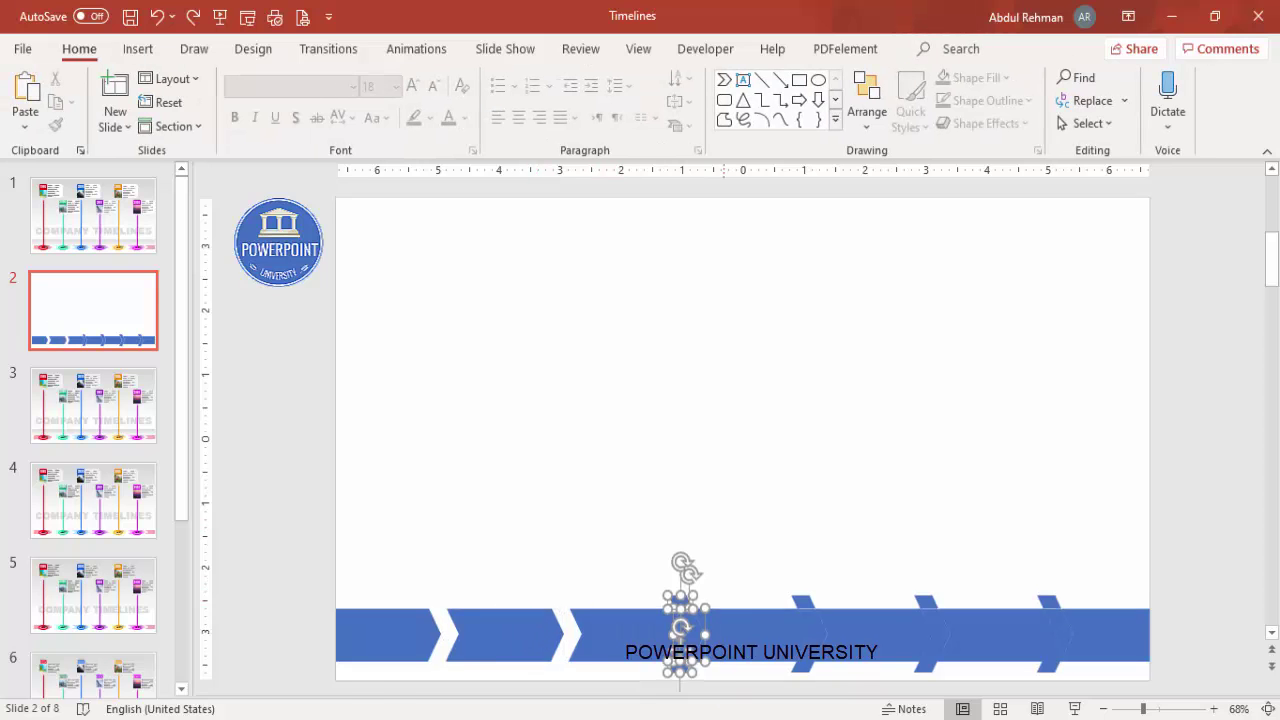
key(Delete)
drag(742, 538, 843, 697)
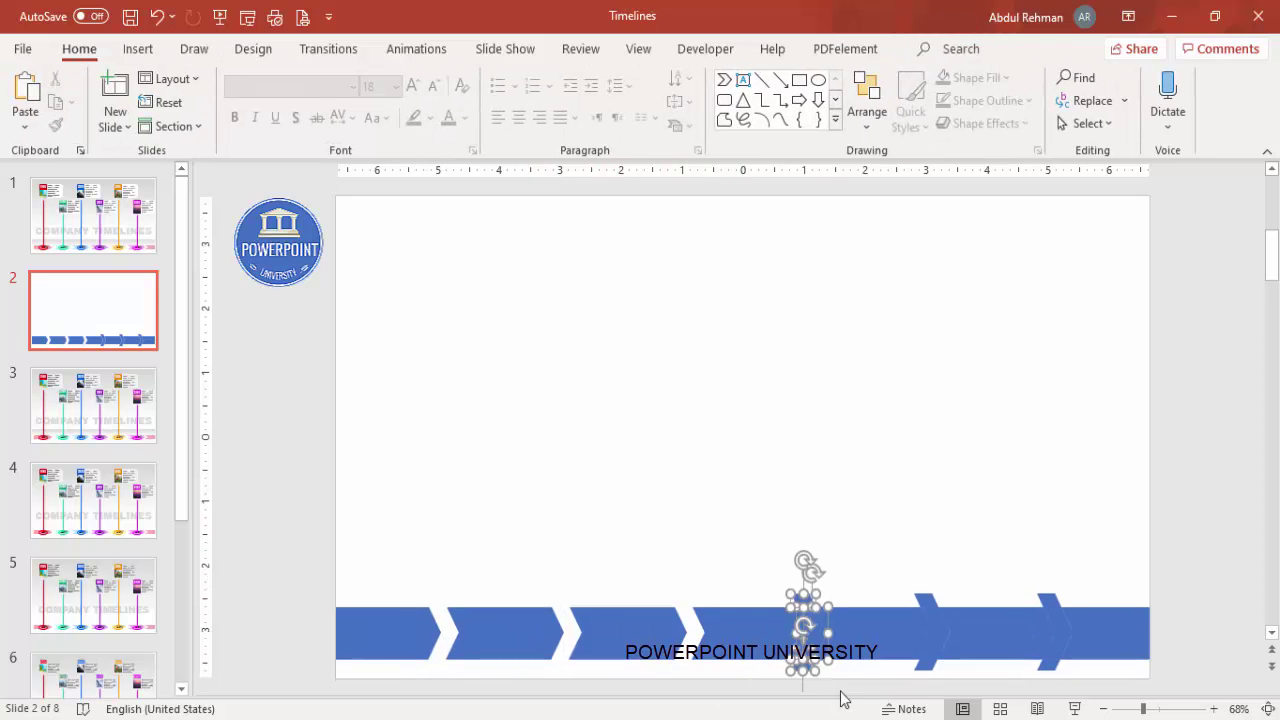
key(Delete)
drag(890, 542, 966, 693)
key(Delete)
drag(1000, 543, 1095, 703)
key(Delete)
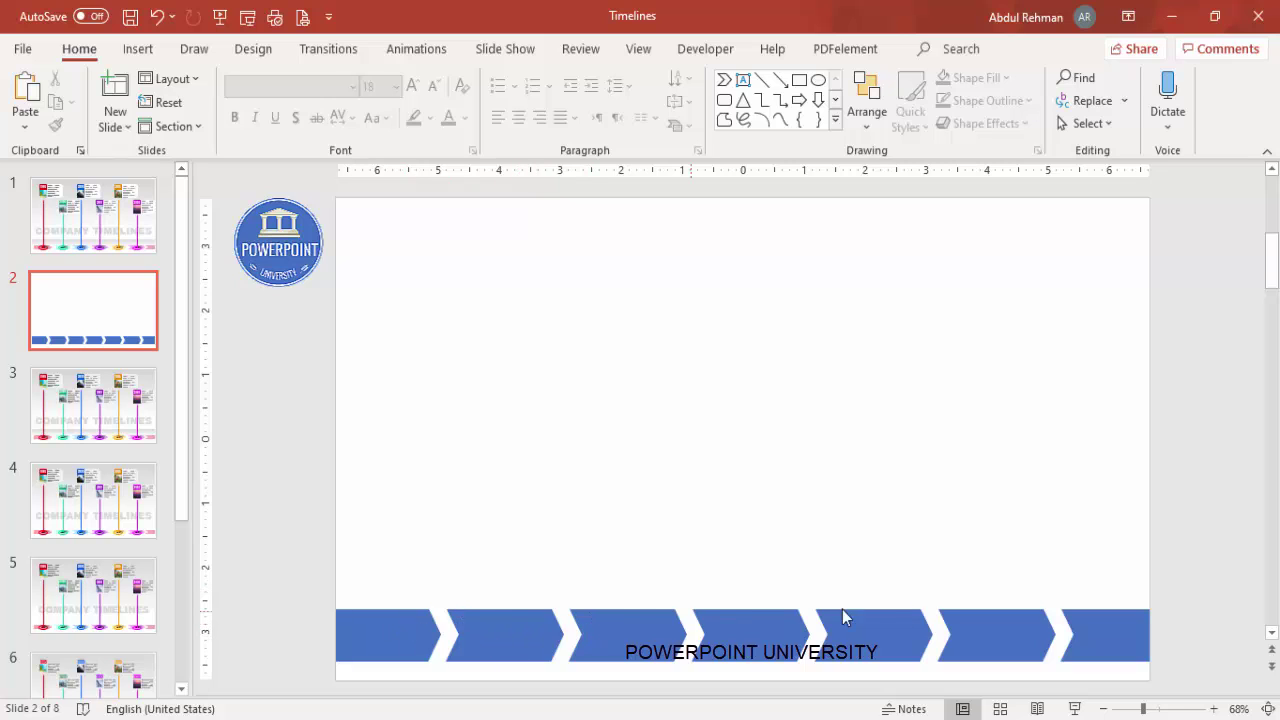
Fill the first three chevrons purple, bright blue and green.
double_click(411, 635)
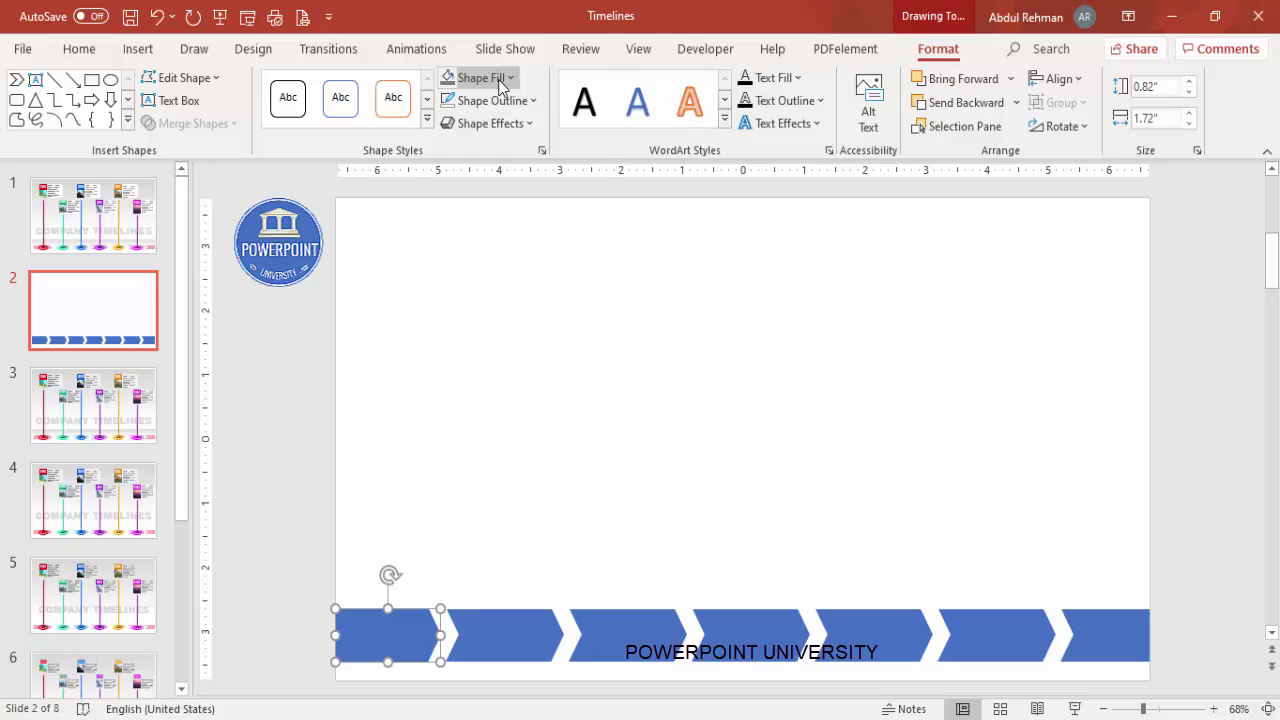
click(481, 78)
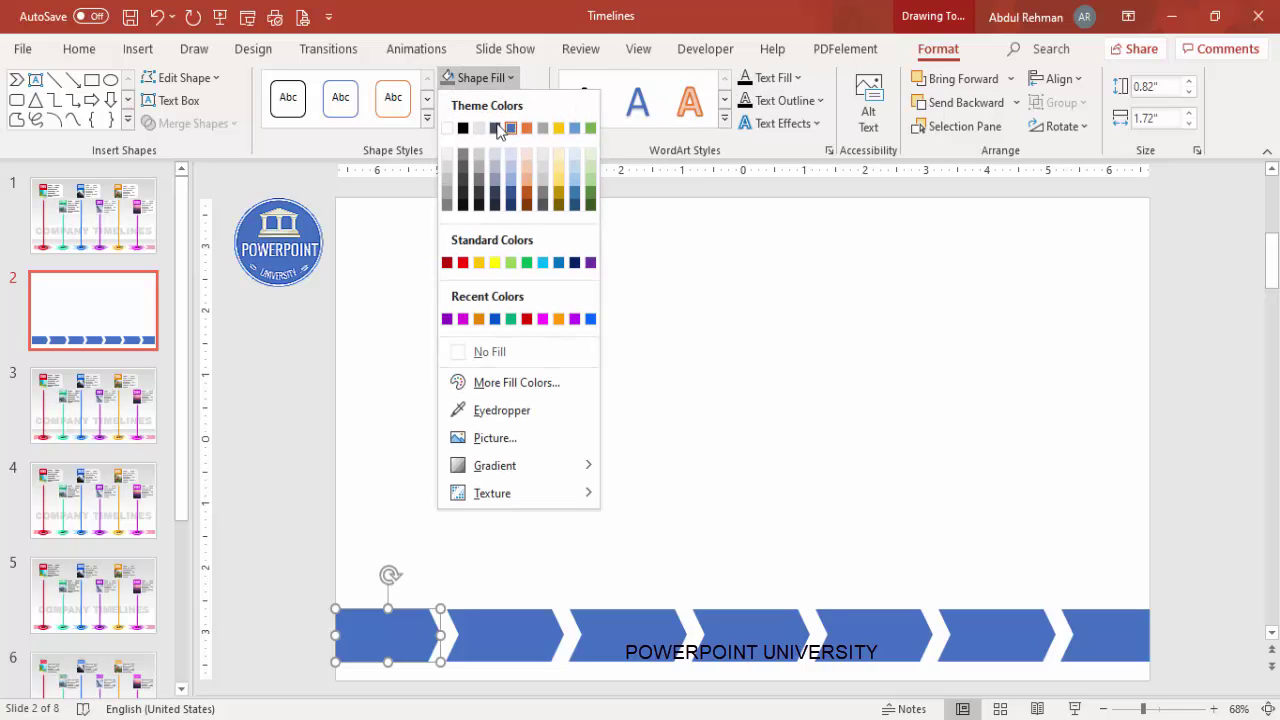
click(574, 319)
click(502, 622)
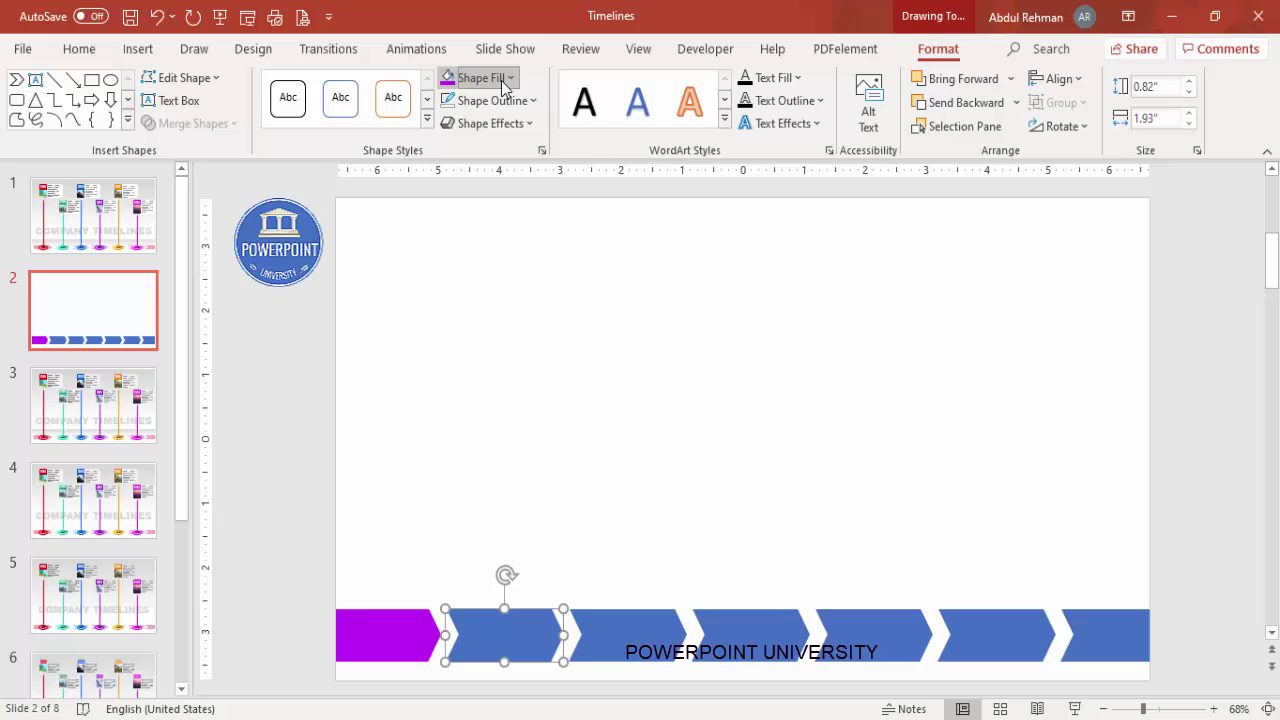
click(460, 78)
click(590, 319)
click(619, 624)
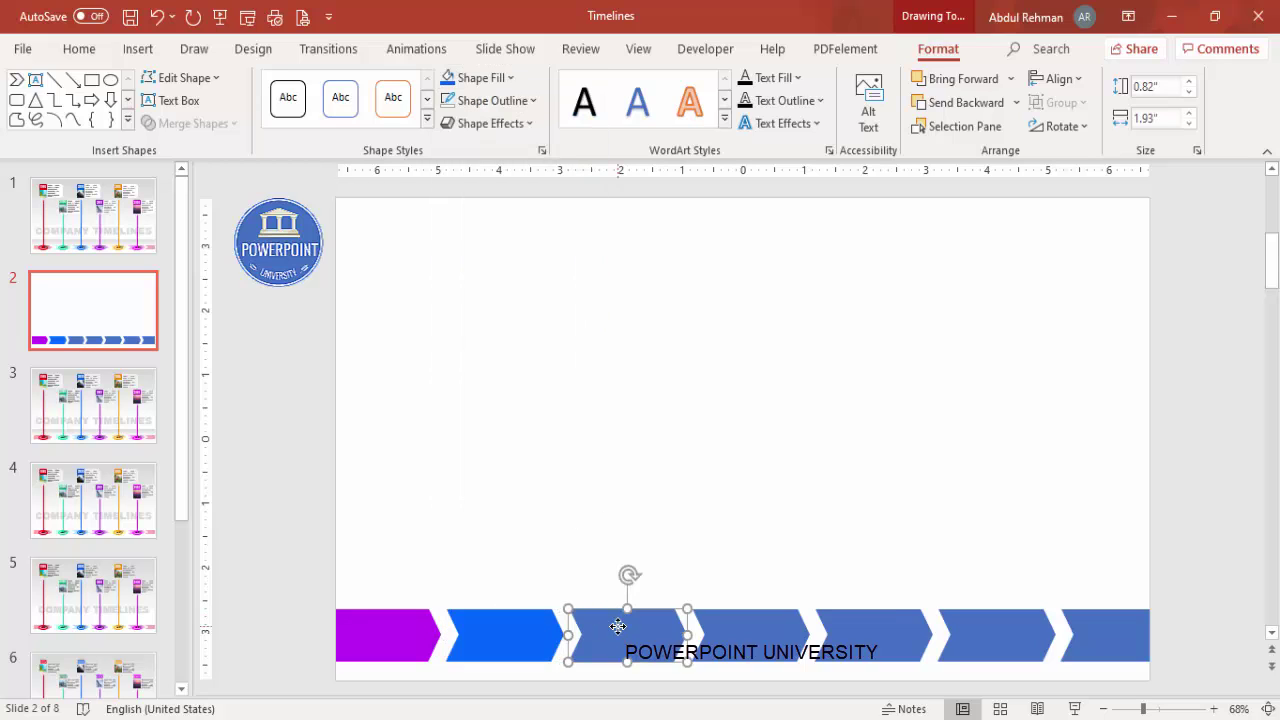
click(505, 82)
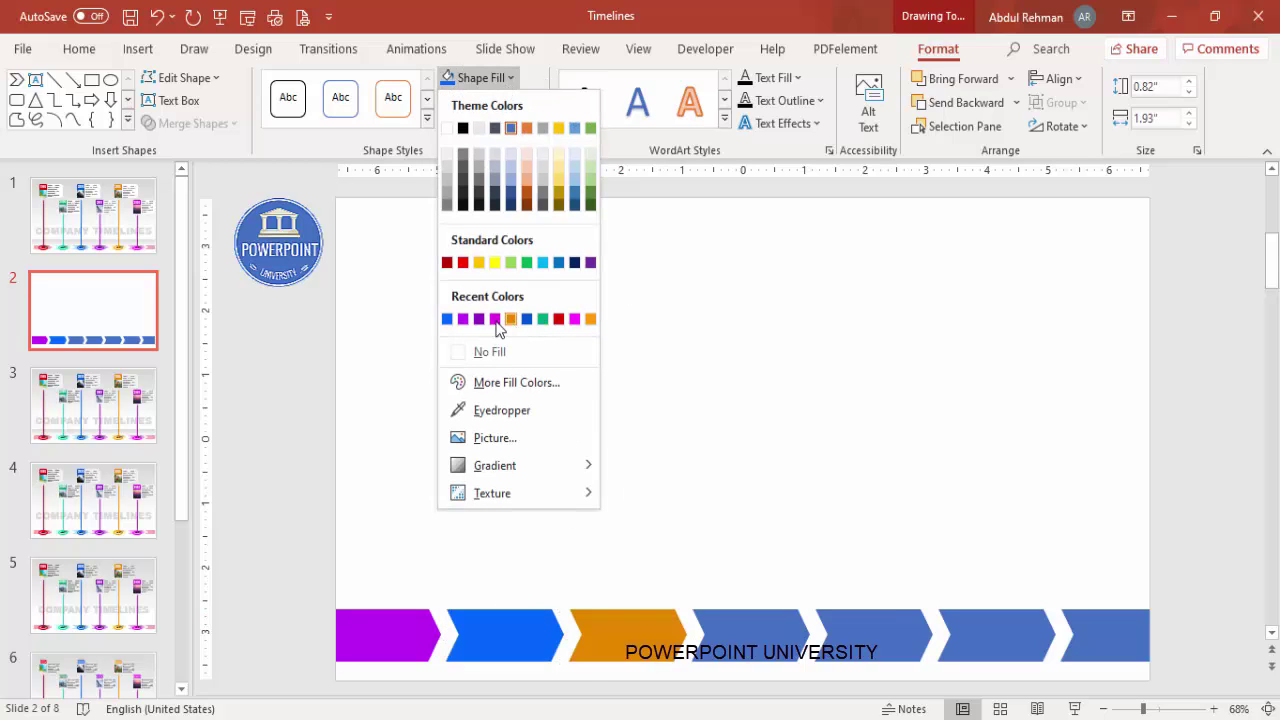
click(542, 320)
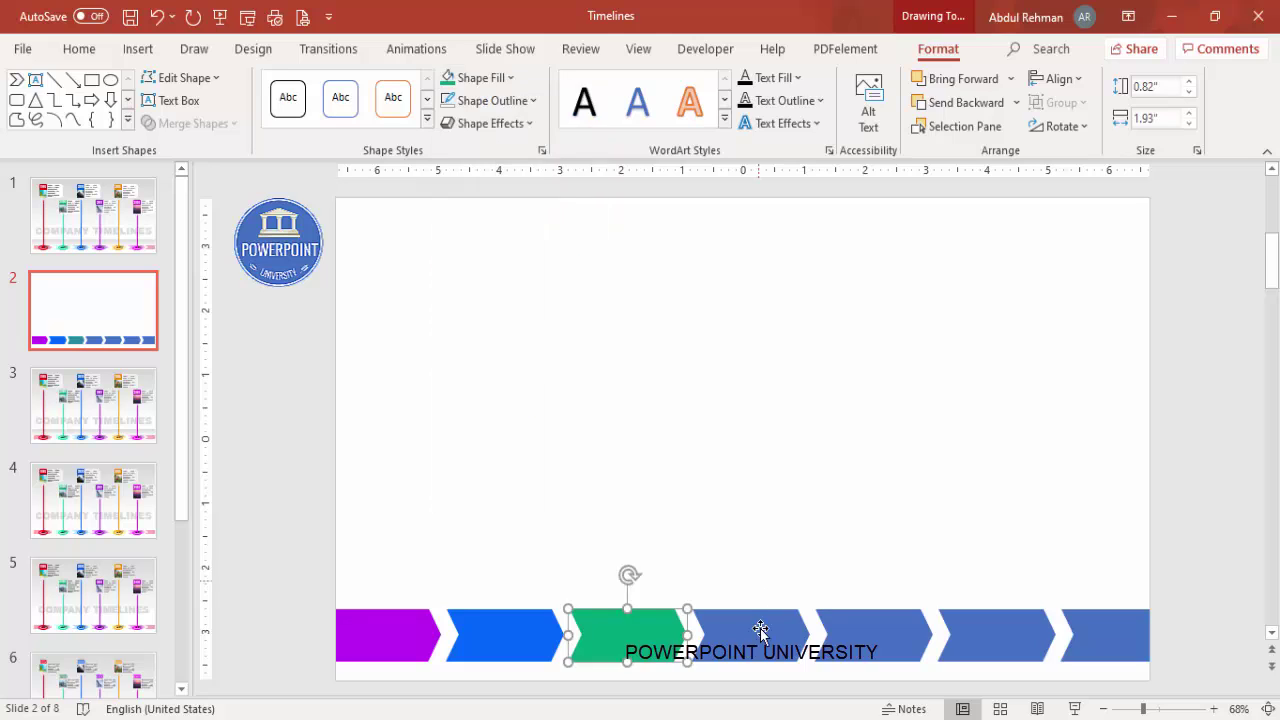
Fill the fourth and fifth chevrons orange and dark navy.
click(757, 632)
click(508, 78)
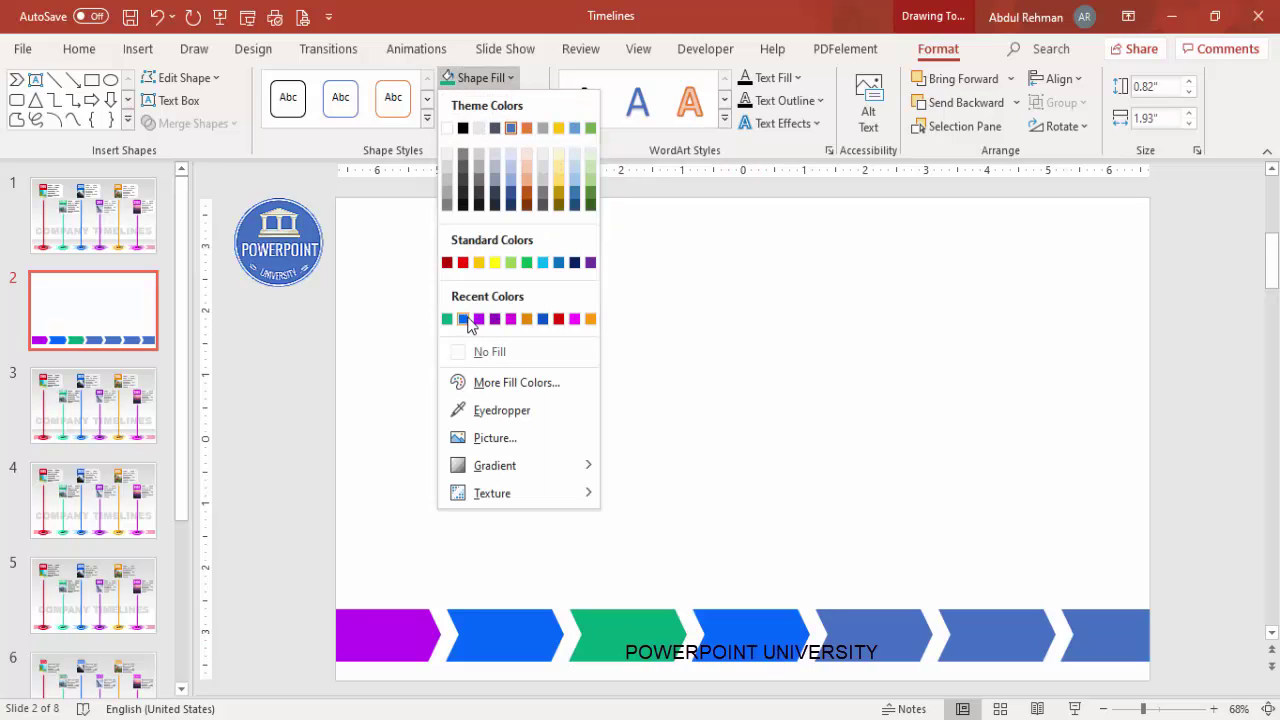
click(590, 319)
click(875, 618)
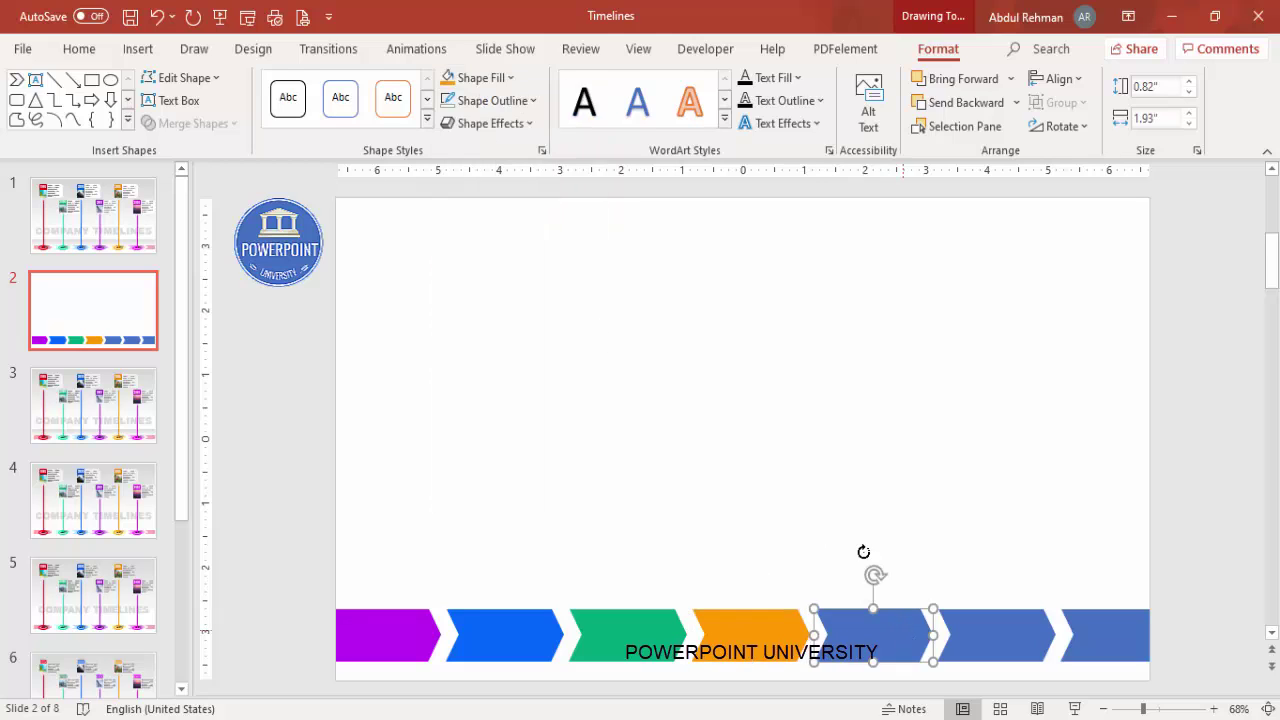
click(495, 86)
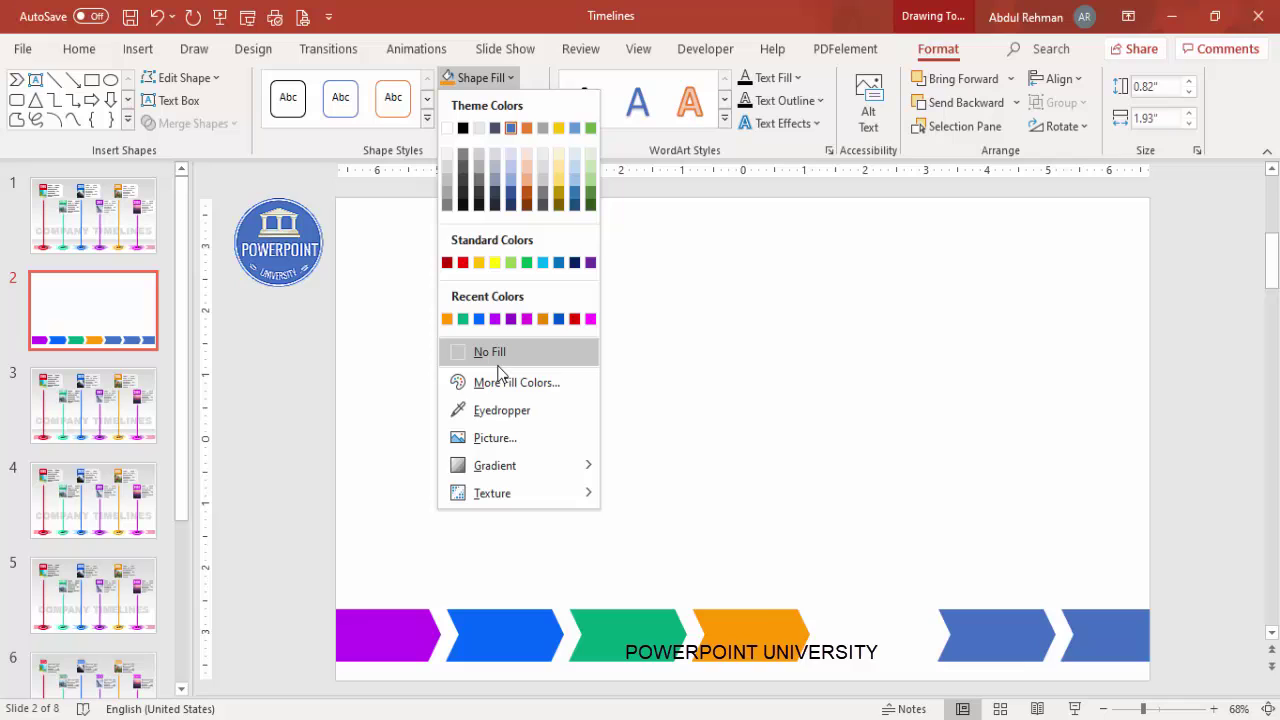
click(575, 263)
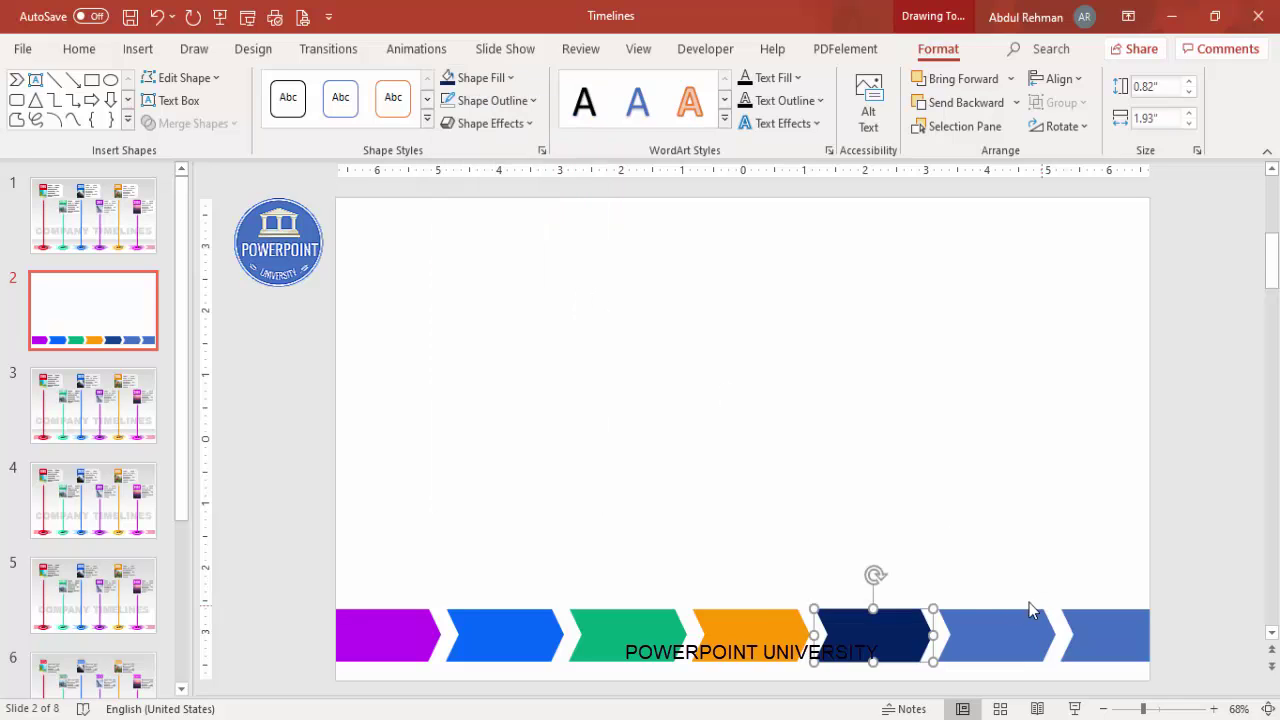
Fill the sixth chevron brown from the Standard palette and the last one red.
click(1010, 632)
click(505, 48)
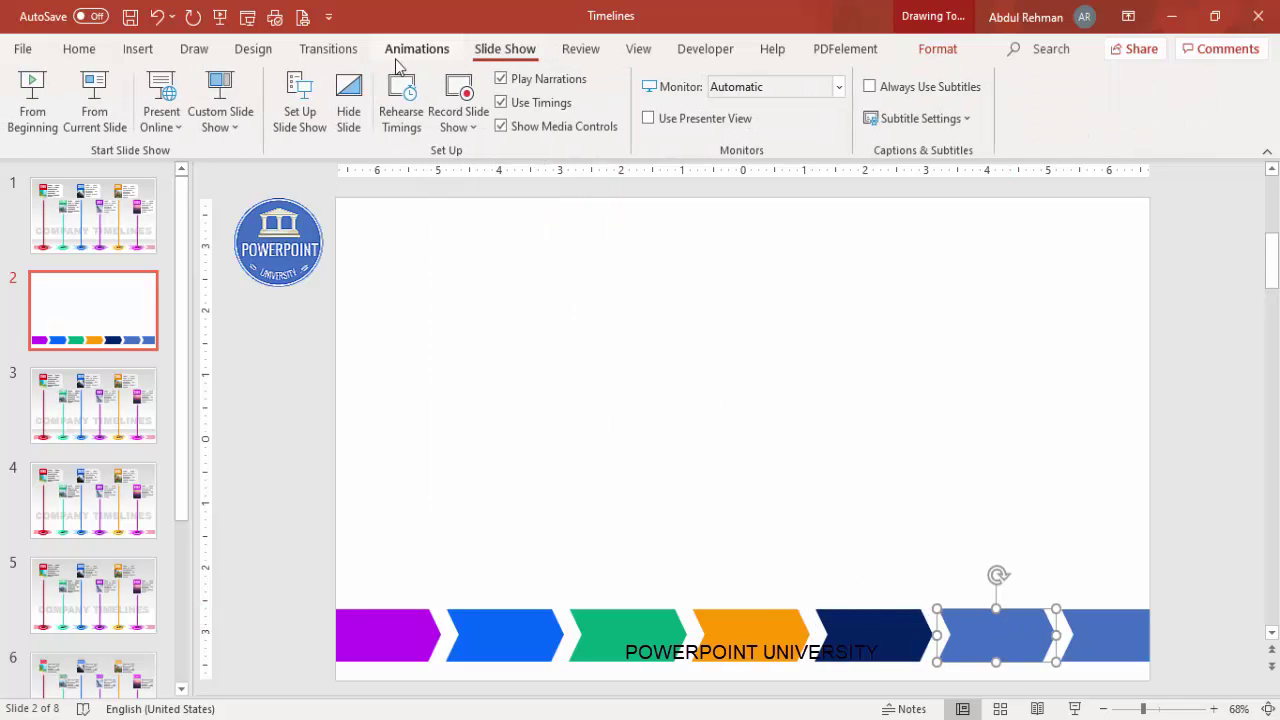
click(937, 50)
click(470, 80)
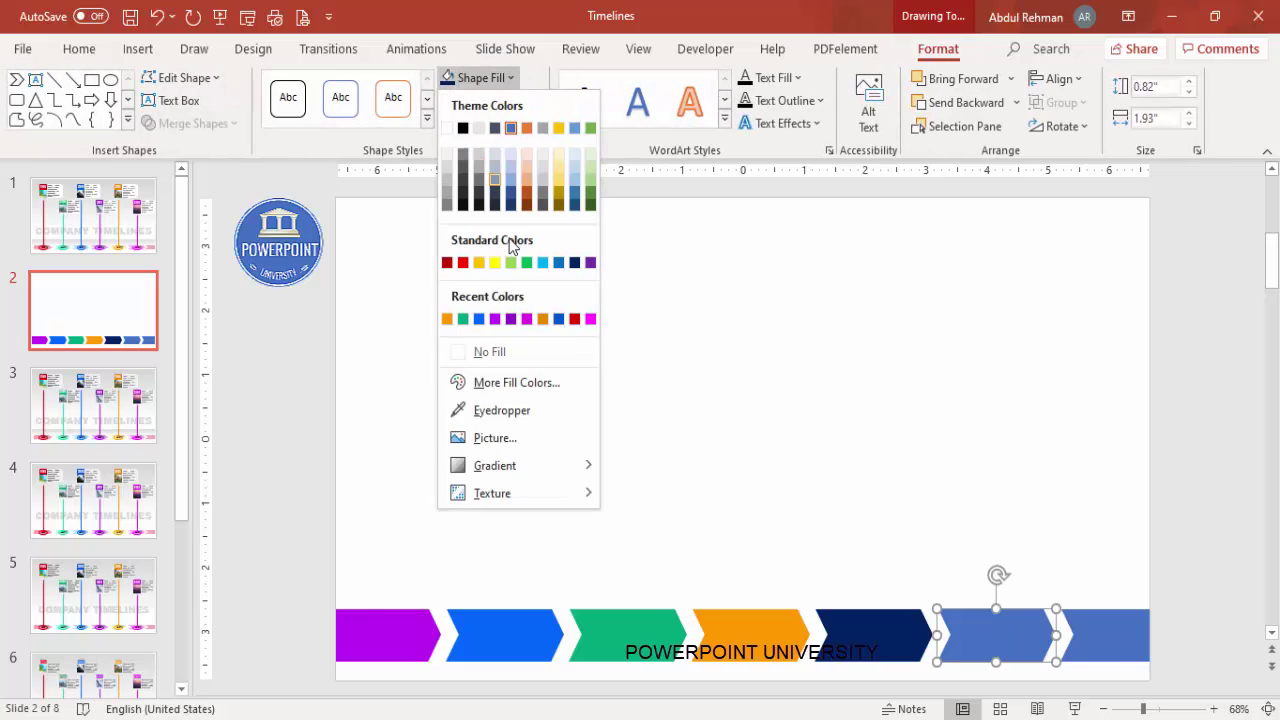
click(500, 380)
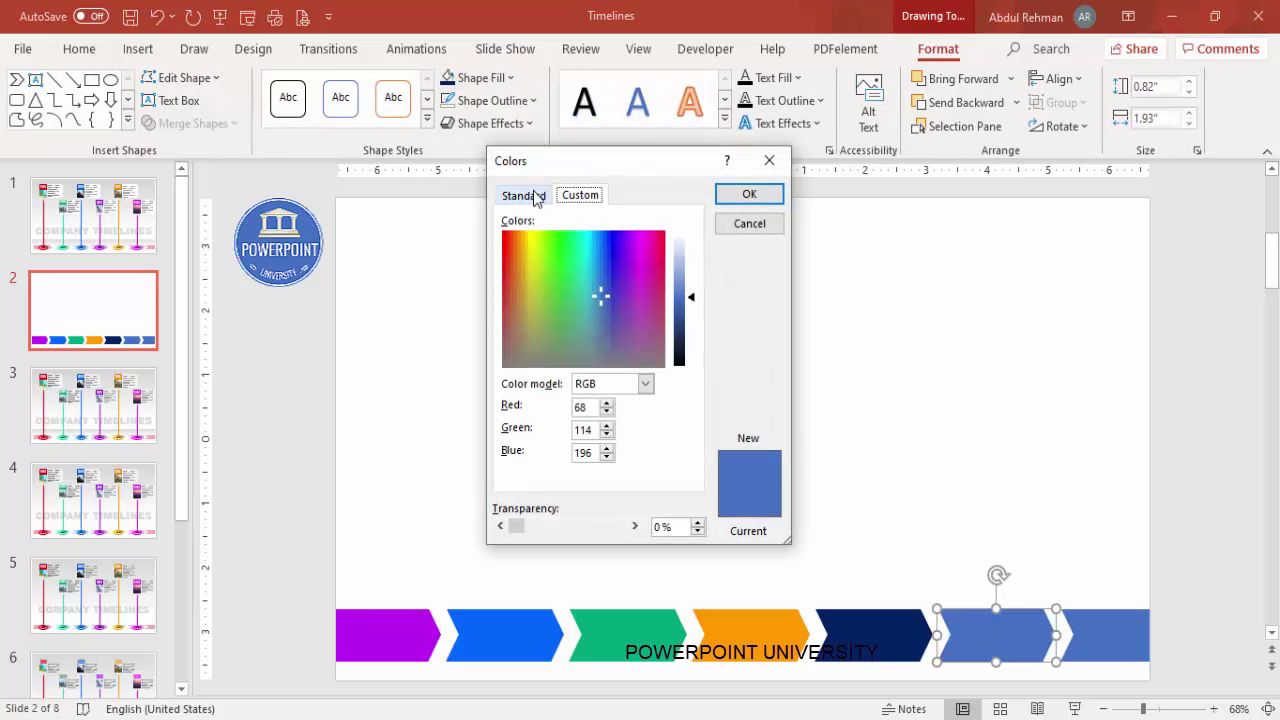
click(522, 196)
click(541, 371)
click(749, 194)
click(1105, 620)
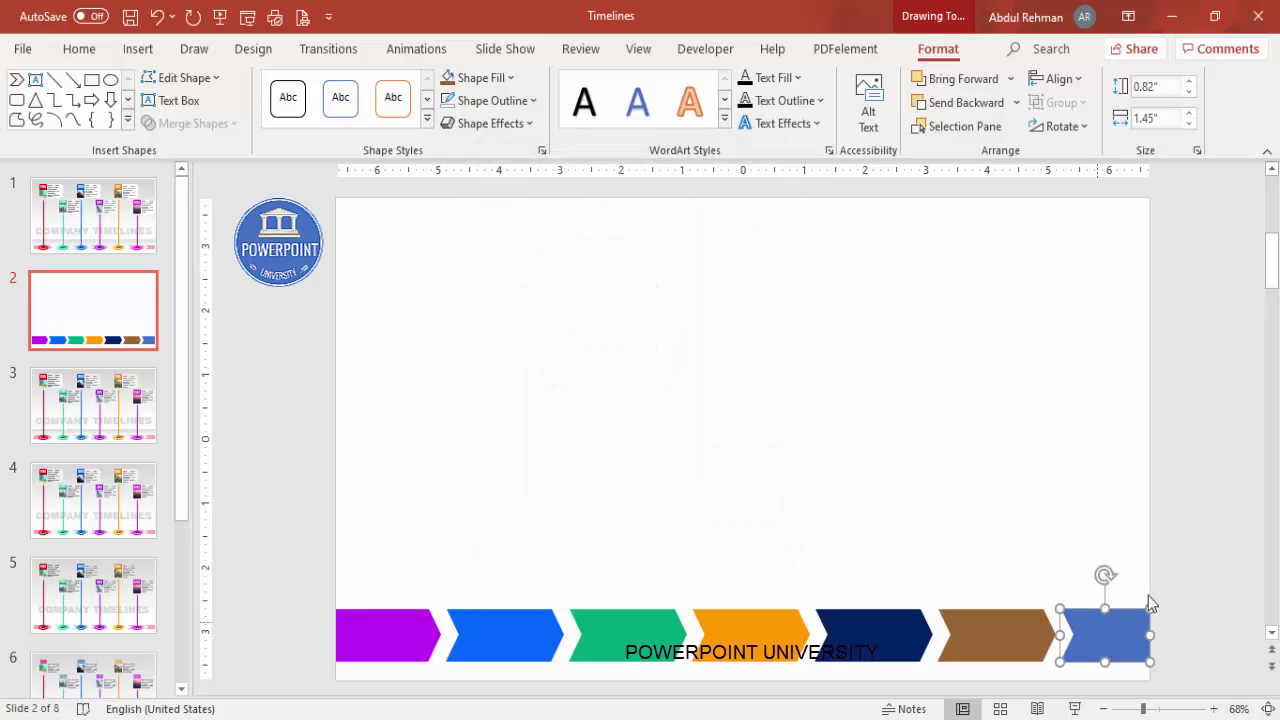
click(489, 83)
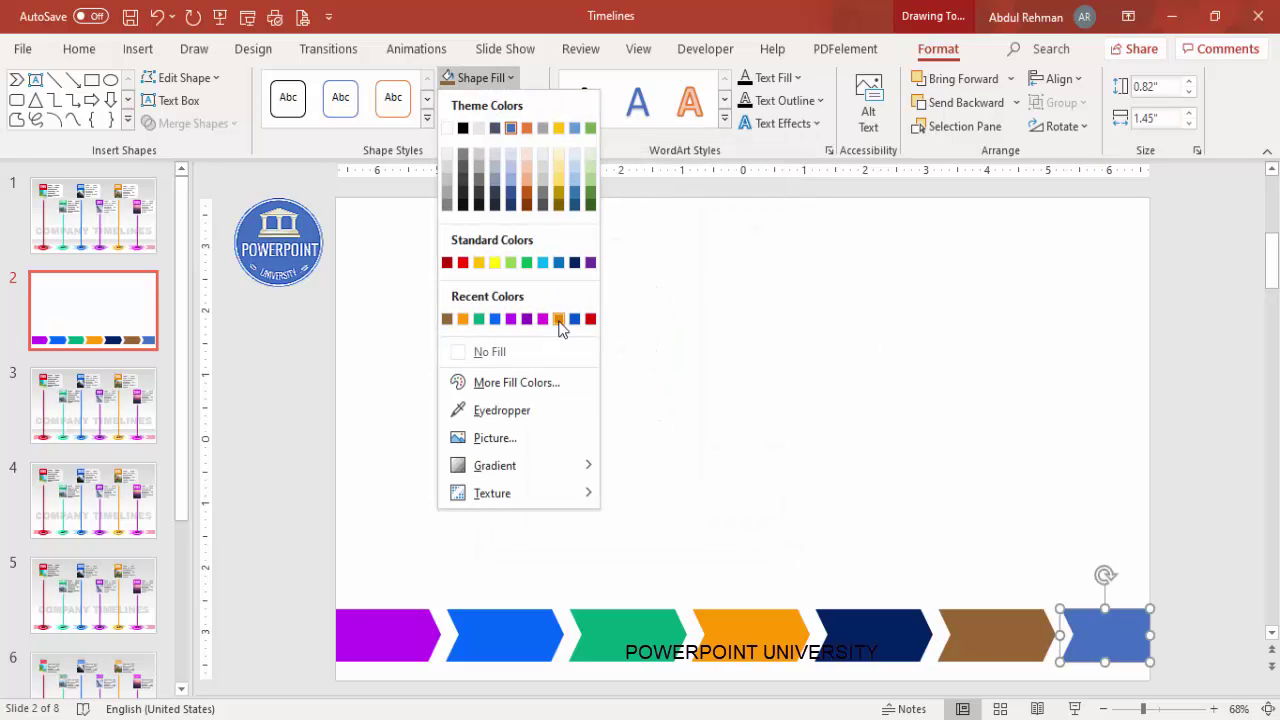
click(593, 318)
Group the seven coloured chevrons into one object.
click(853, 430)
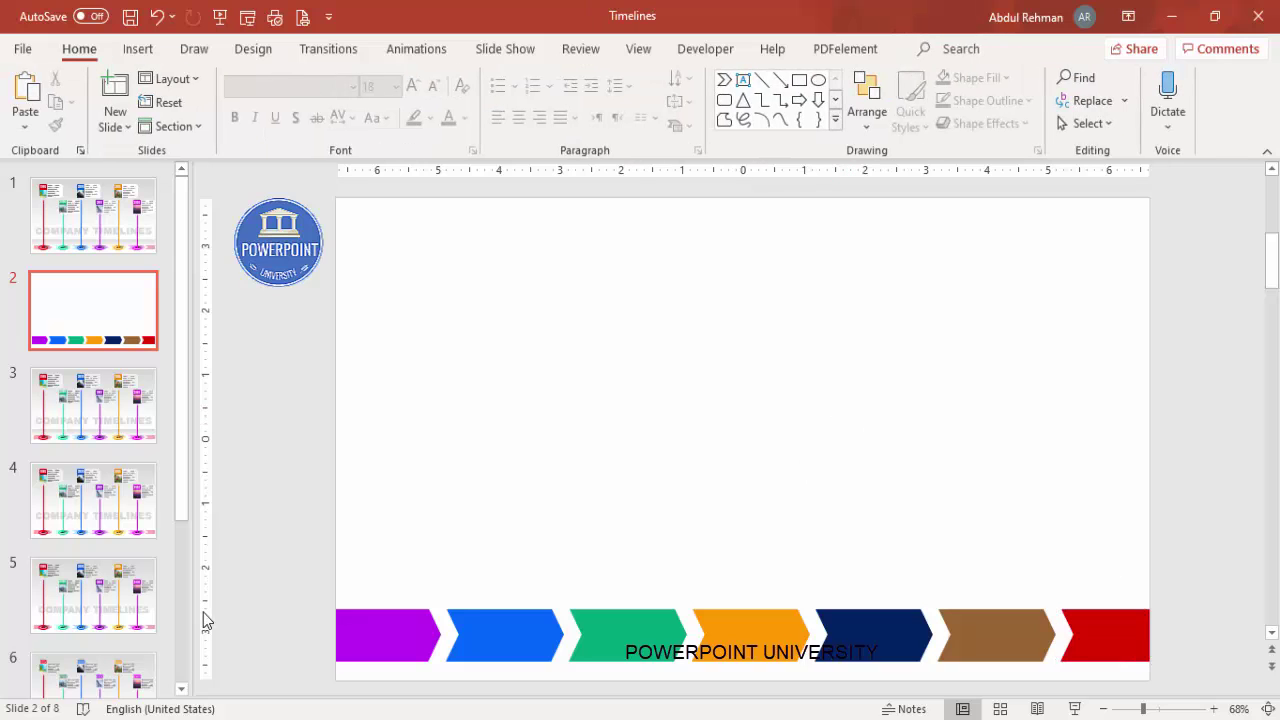
drag(276, 572, 1196, 688)
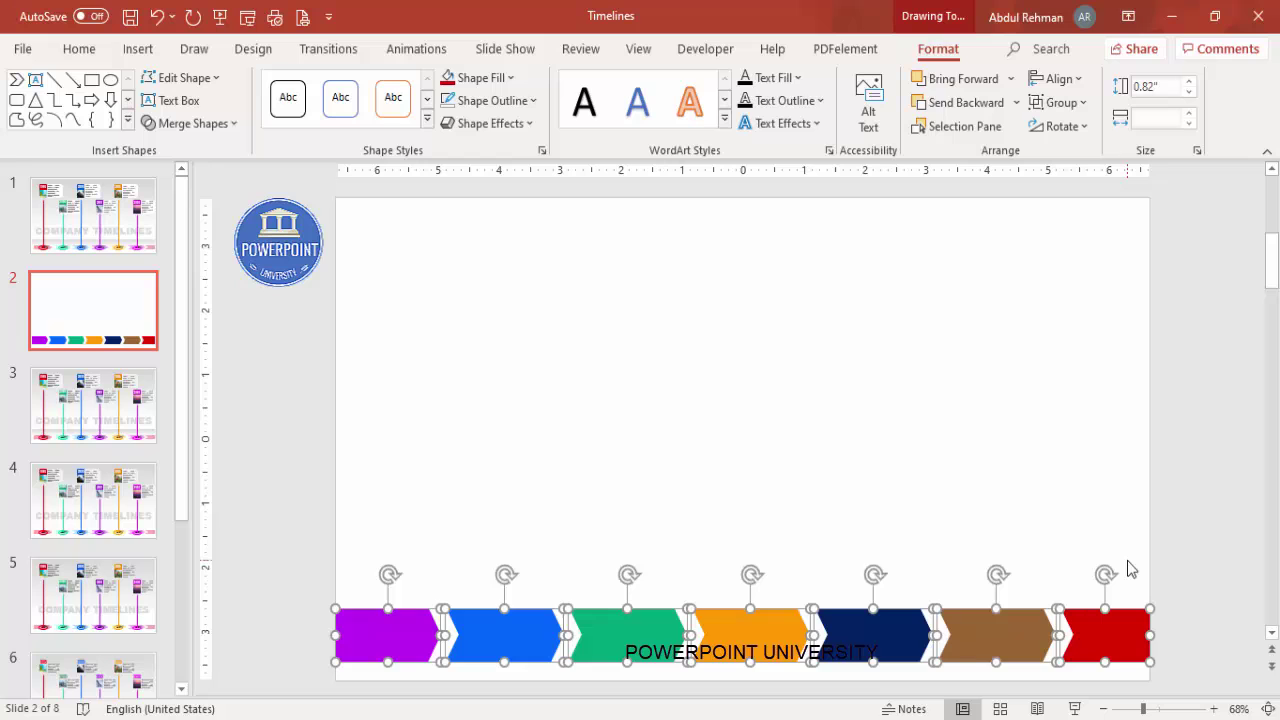
key(ctrl+g)
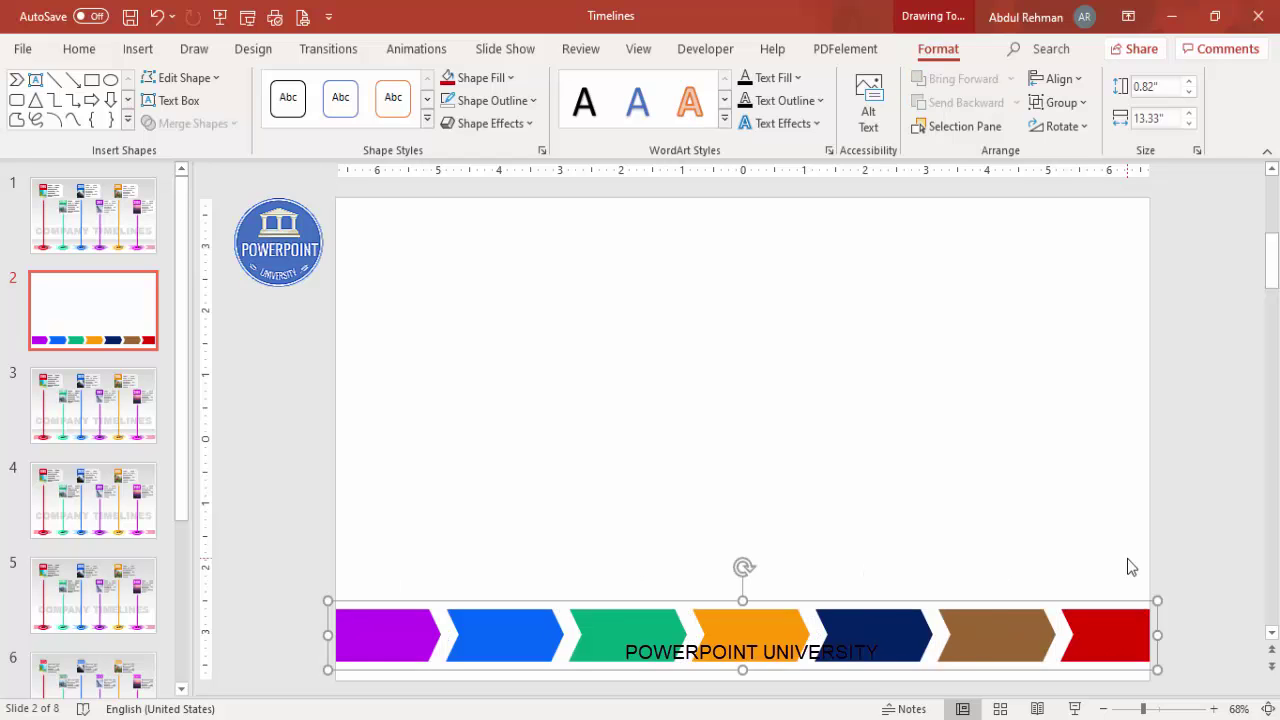
Apply the Perspective: Relaxed 3-D rotation preset to the chevron group.
right_click(993, 623)
click(1058, 578)
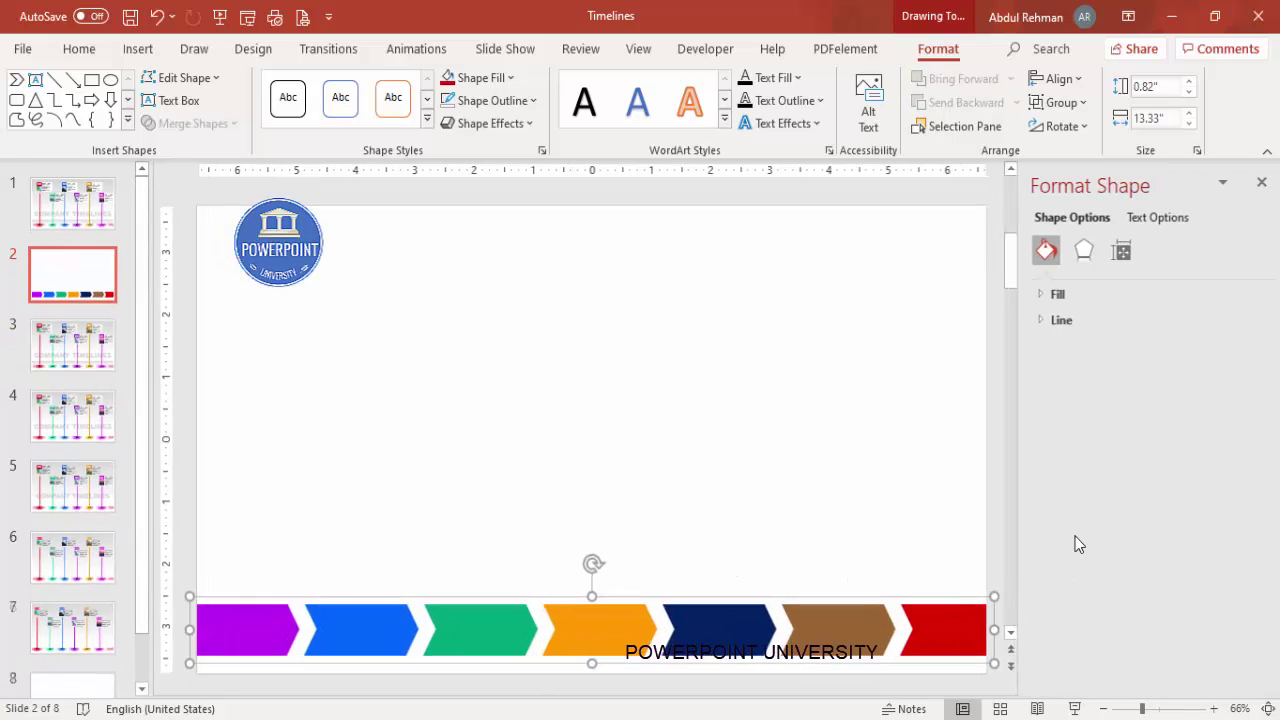
click(1077, 260)
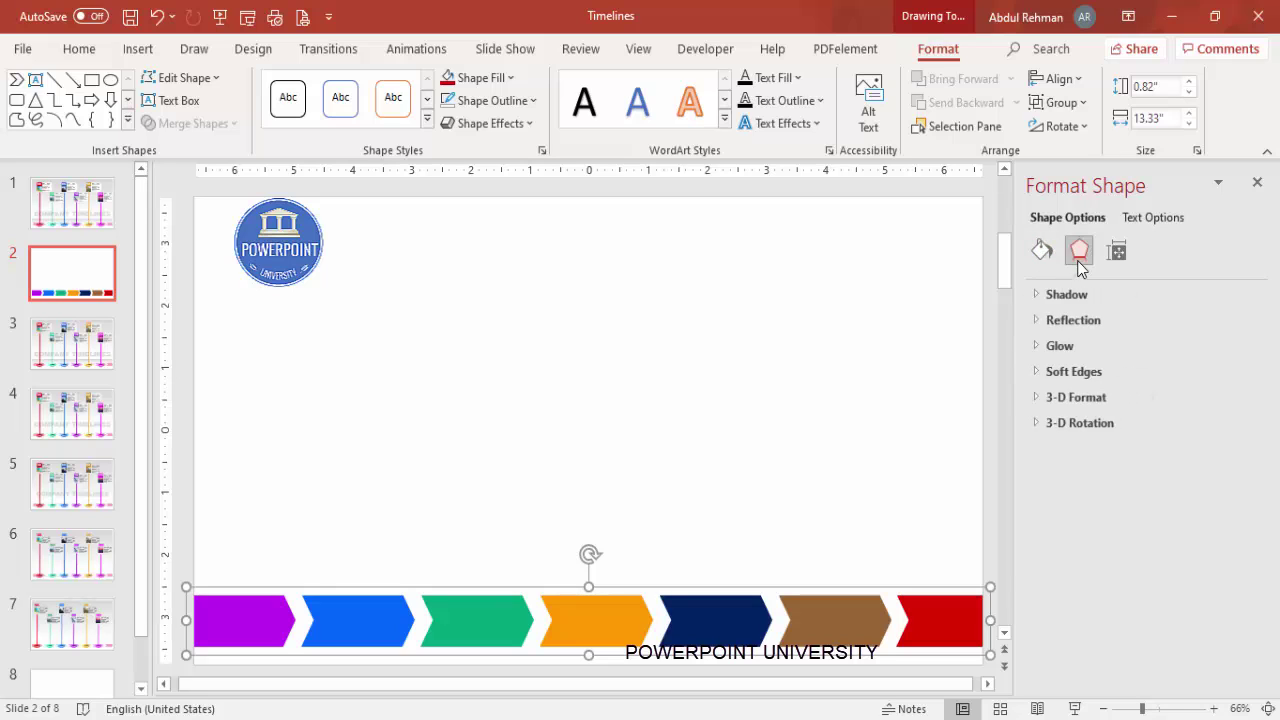
click(1092, 426)
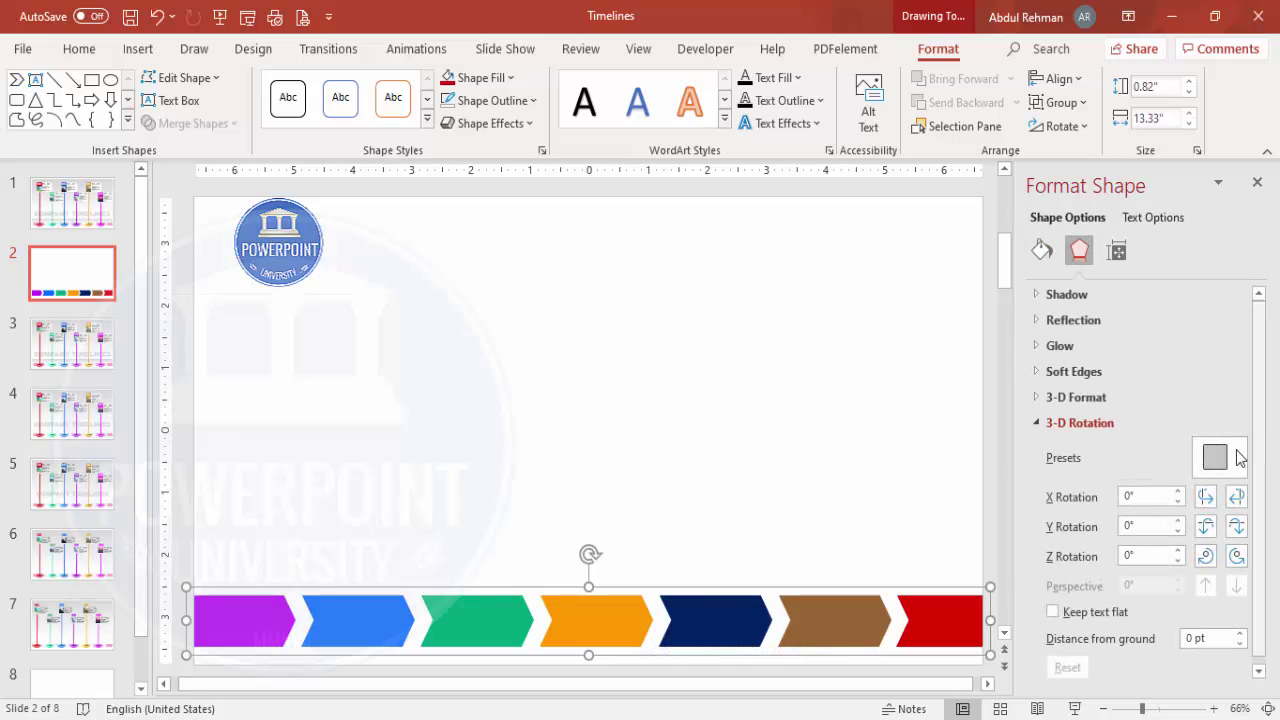
click(1210, 458)
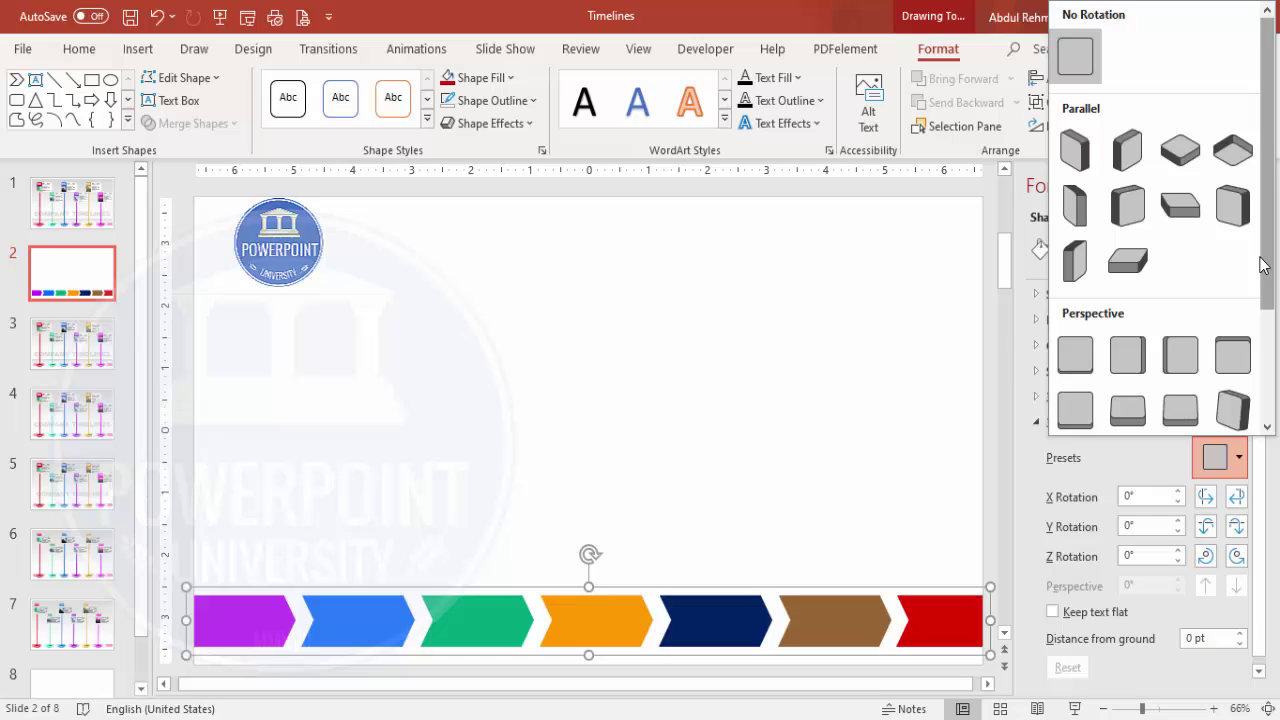
scroll(1262, 265, down, 2)
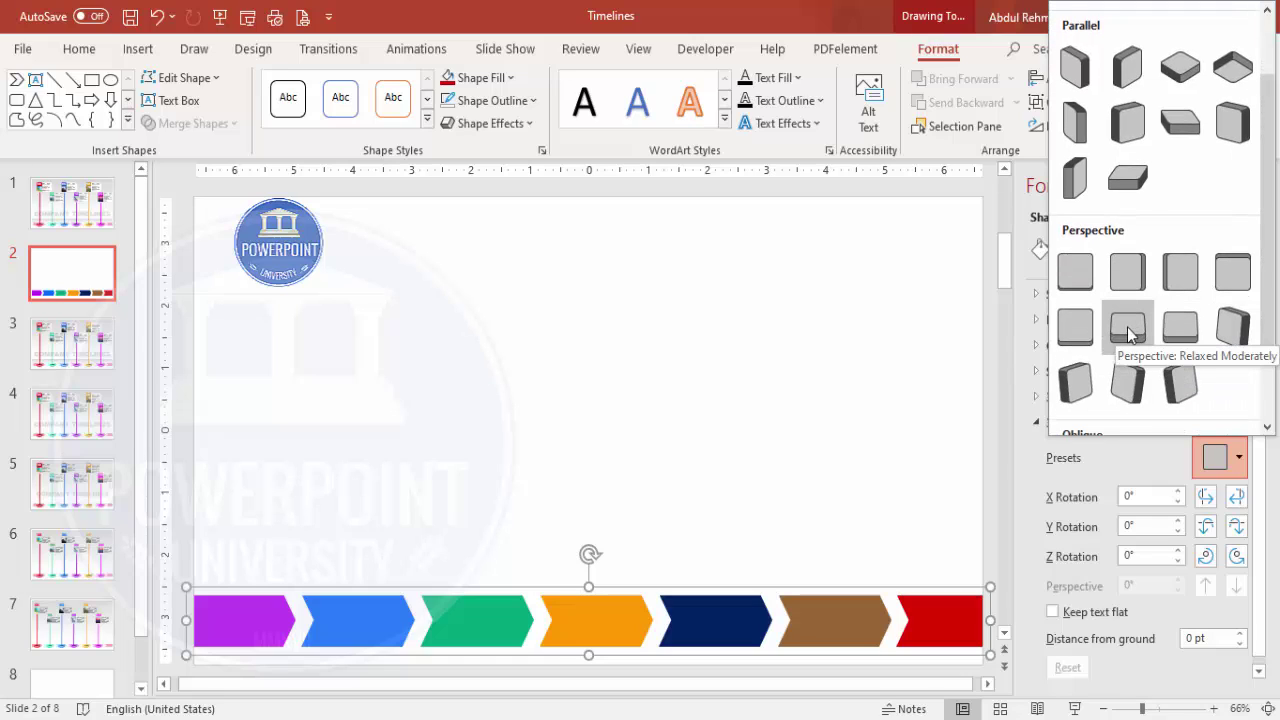
click(1180, 326)
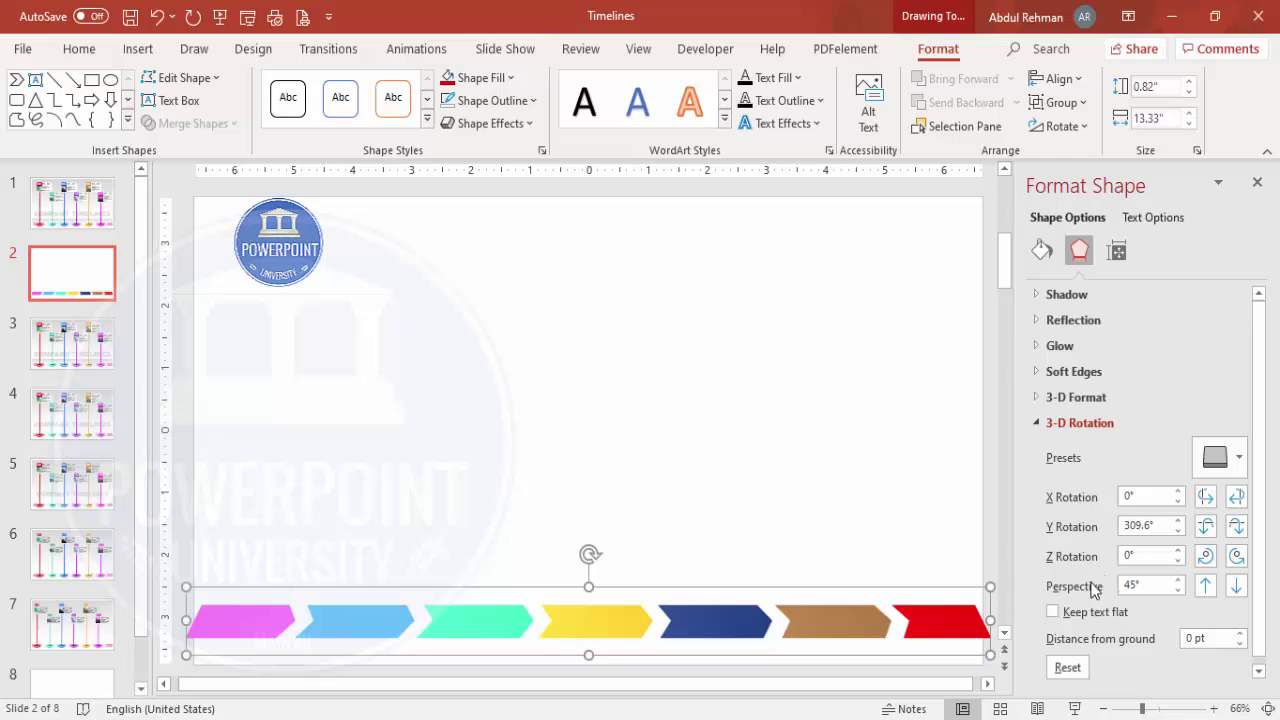
Set the group's Y rotation to 299.6°.
click(1205, 527)
click(1234, 530)
click(1235, 530)
click(1235, 530)
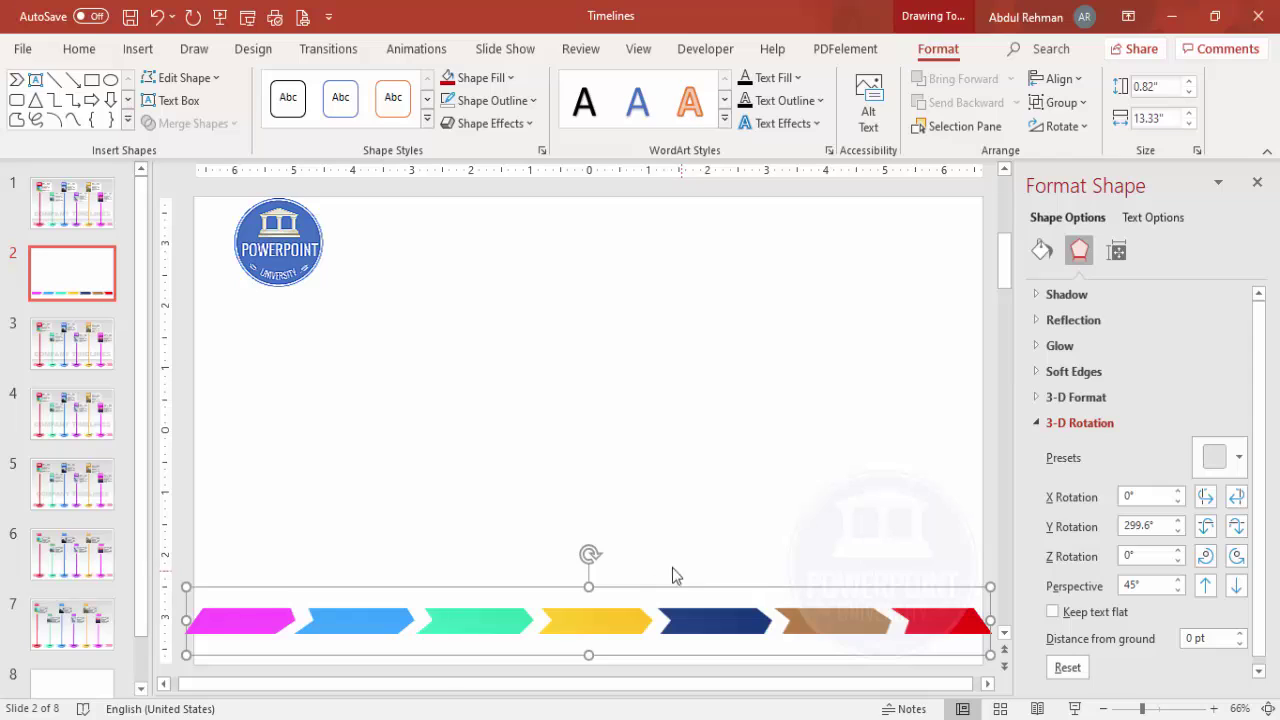
click(661, 474)
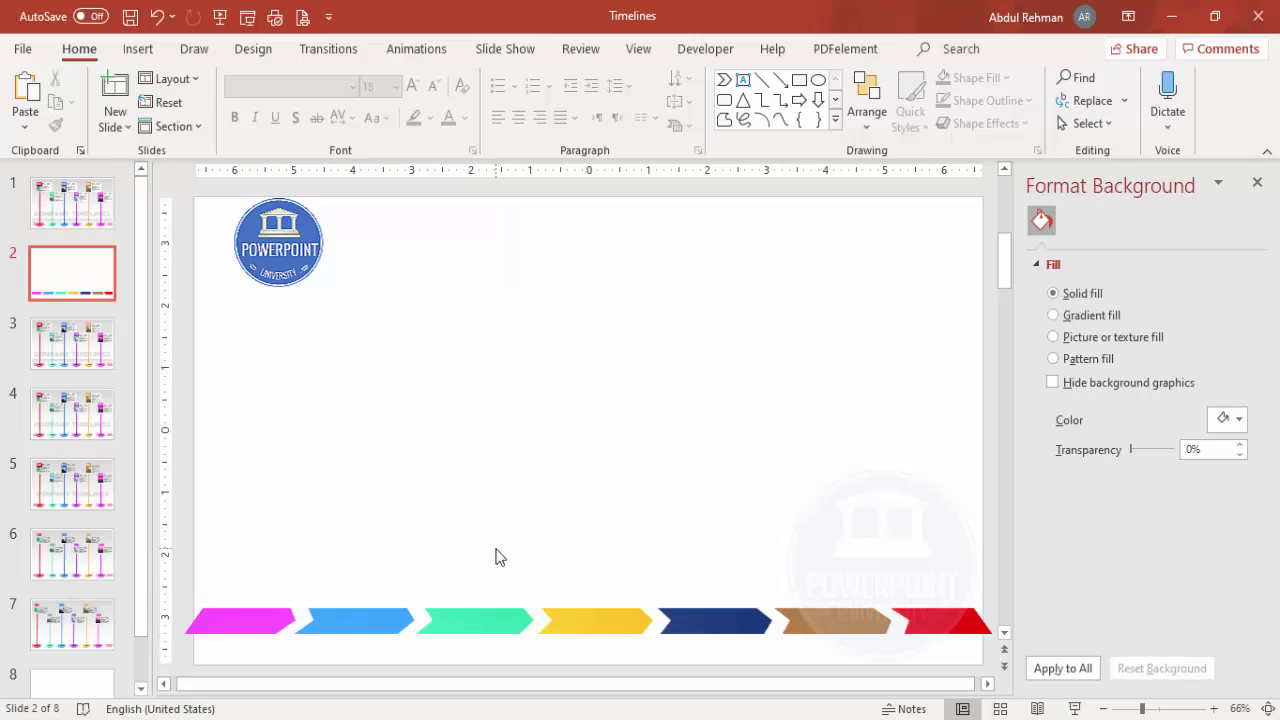
Draw an outline-free rectangle covering the chevron strip at the slide bottom.
click(137, 49)
click(301, 105)
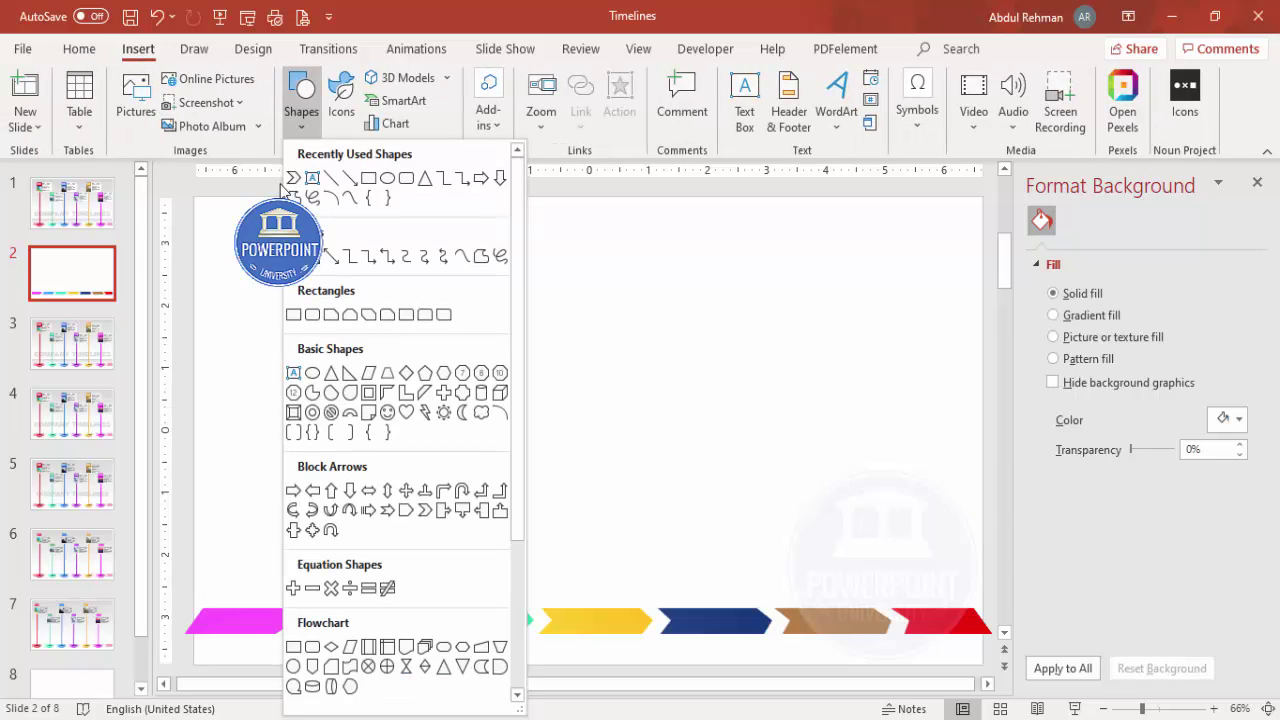
click(293, 315)
drag(196, 572, 980, 665)
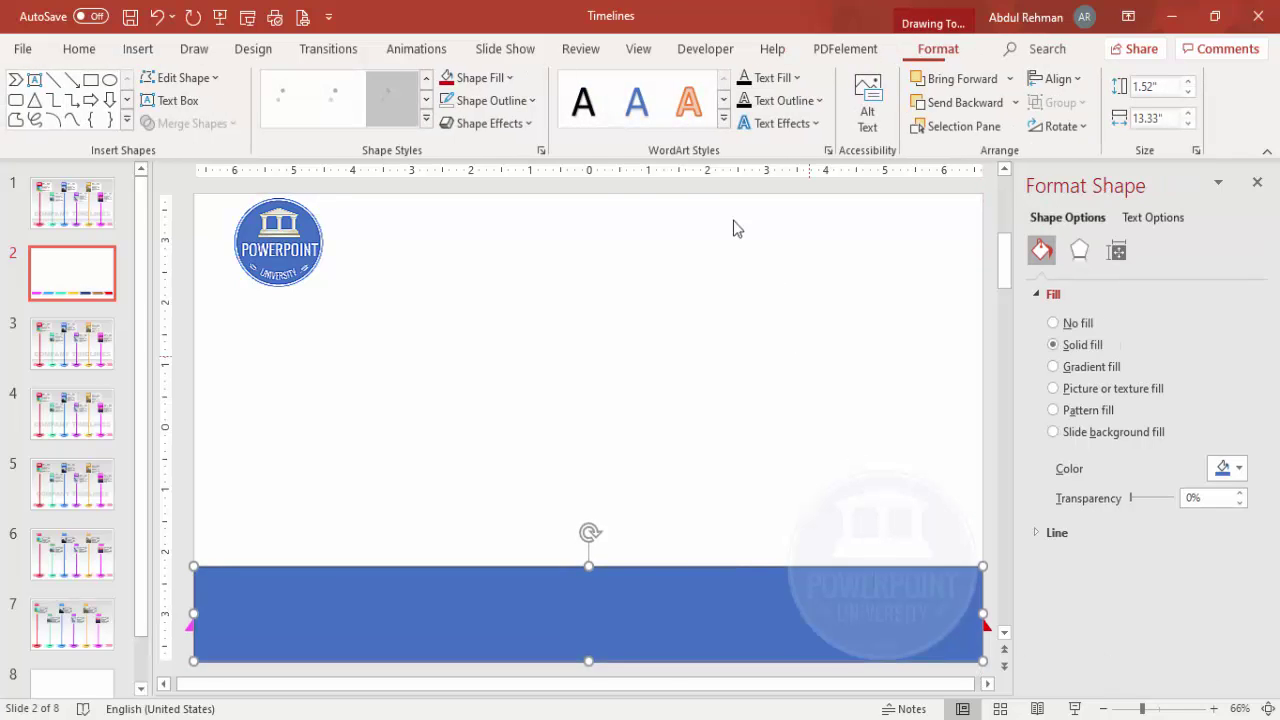
click(490, 100)
click(518, 376)
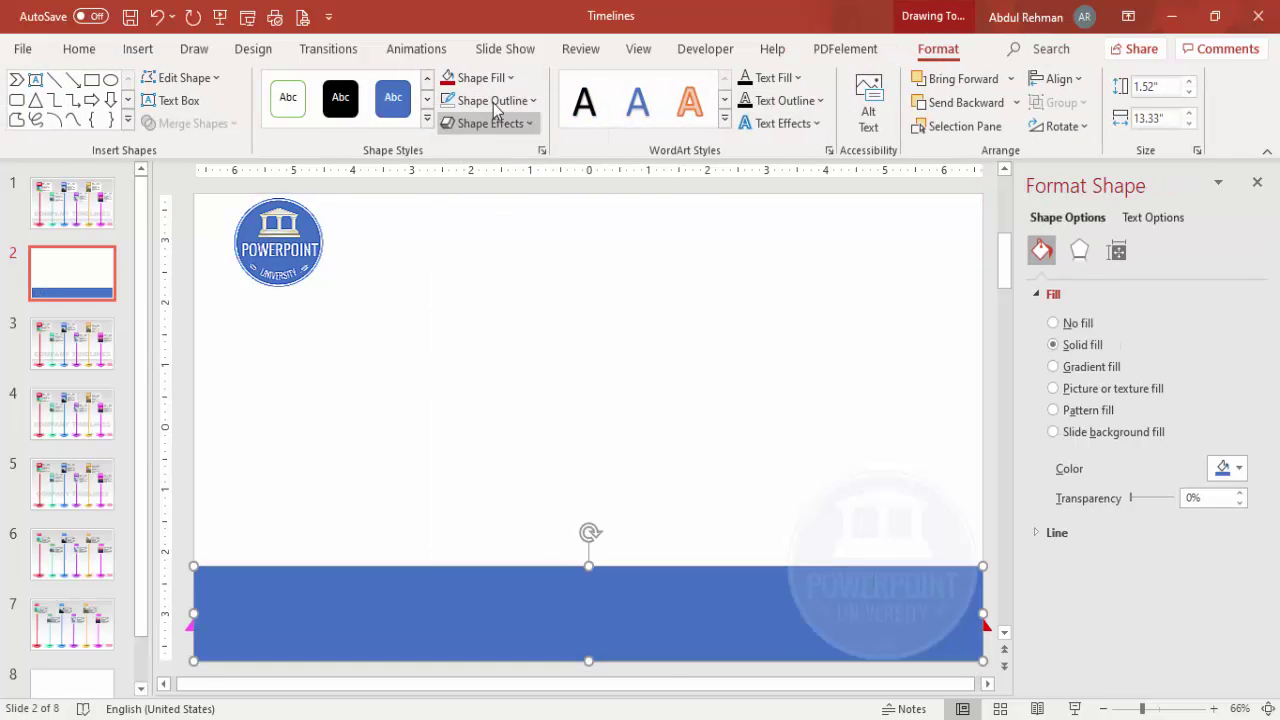
Fill the rectangle light grey and send it behind the chevrons.
click(478, 77)
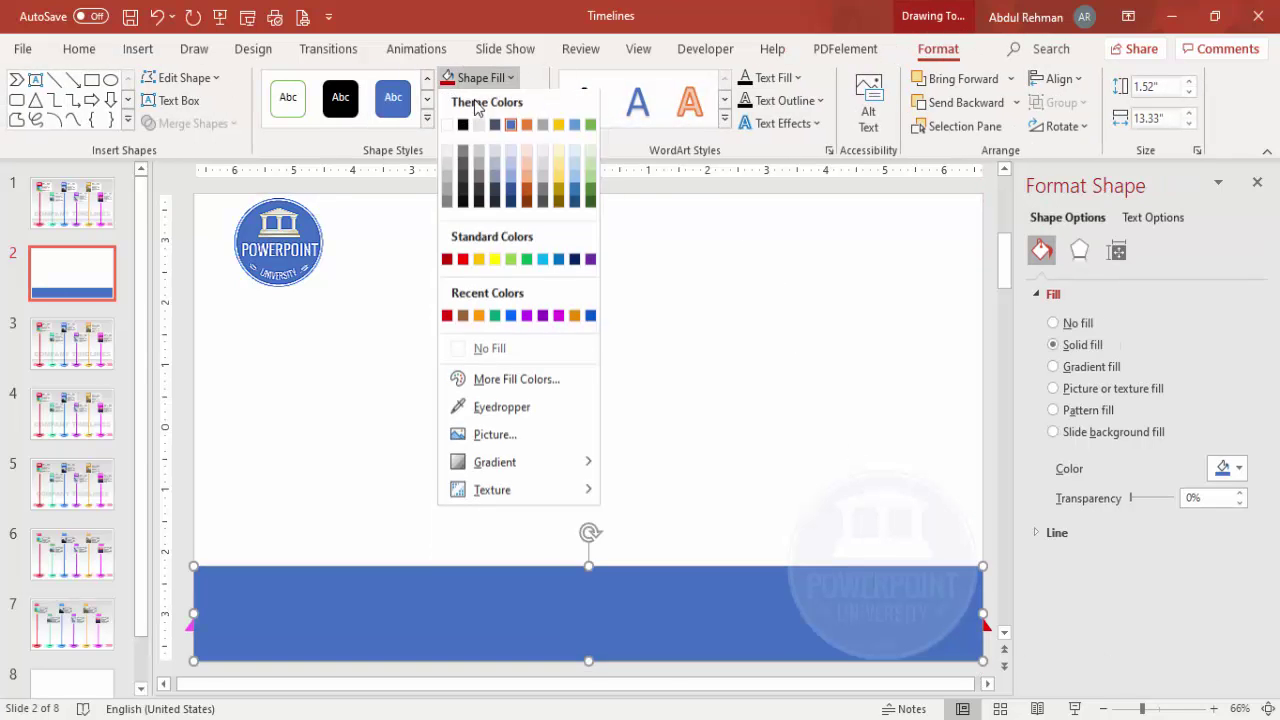
click(446, 183)
click(1016, 102)
click(965, 154)
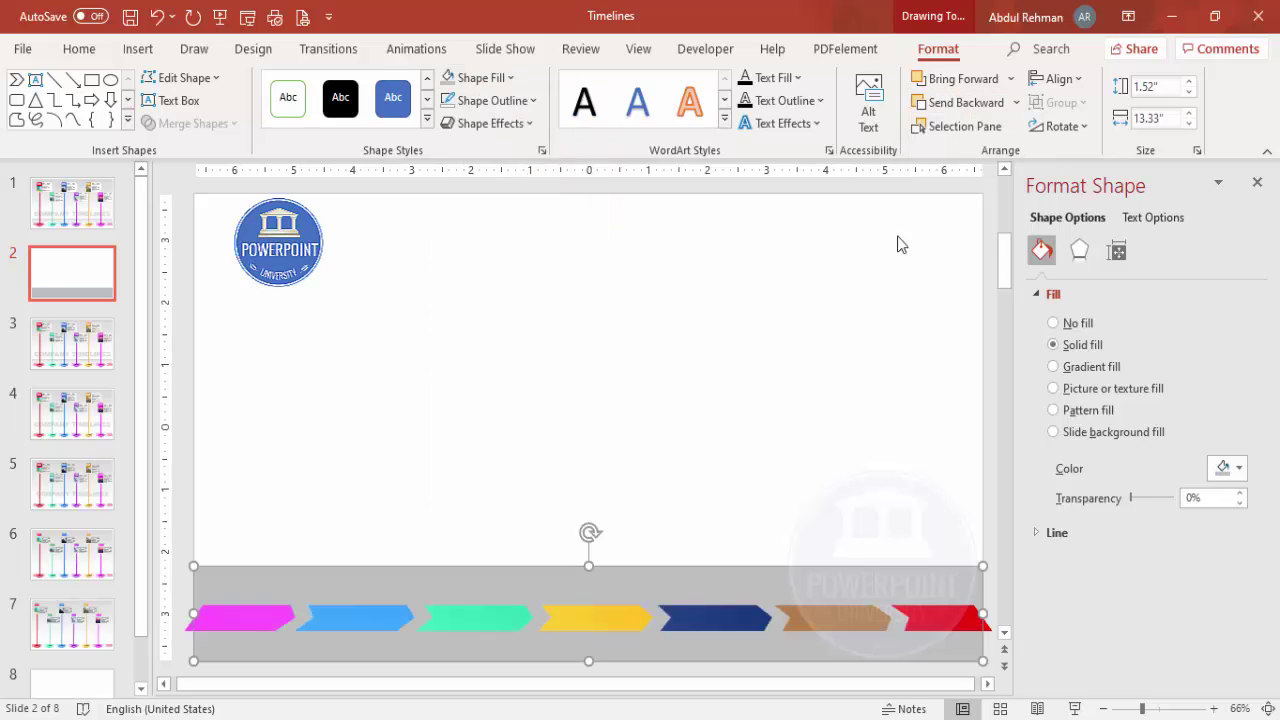
click(565, 553)
Change the band behind the chevrons to a darker grey.
click(521, 592)
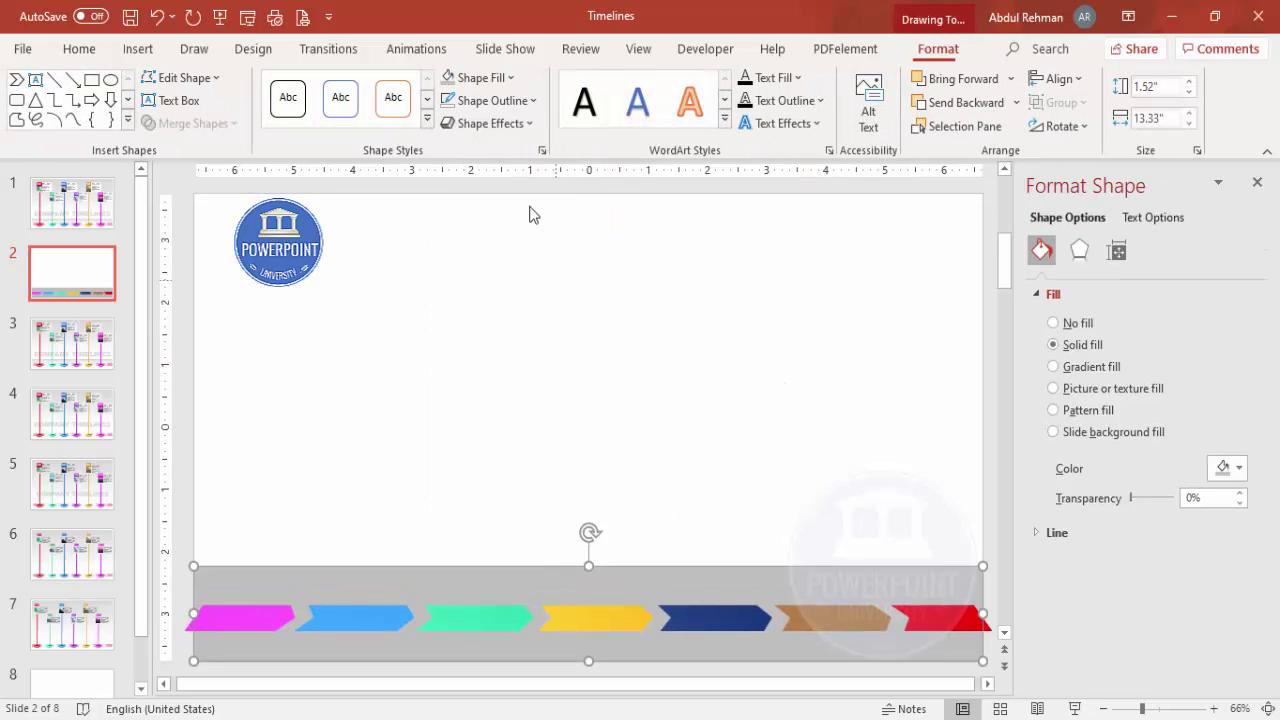
click(476, 77)
click(447, 171)
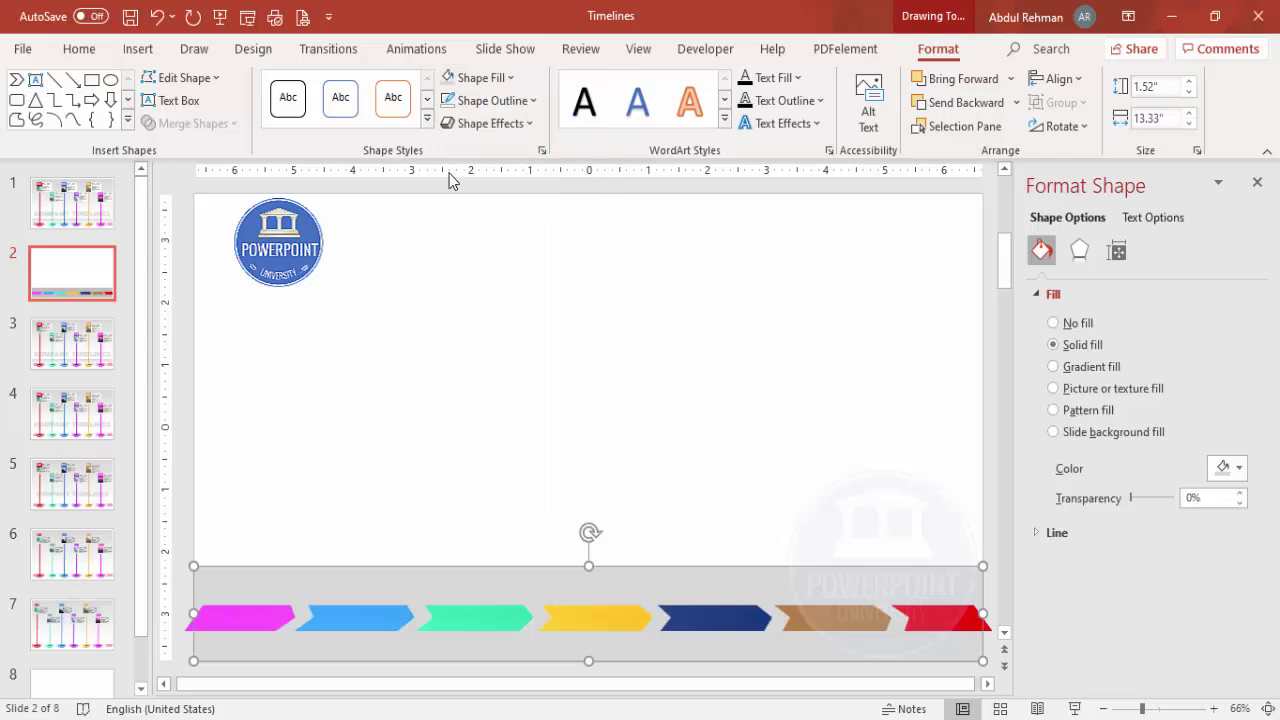
click(563, 374)
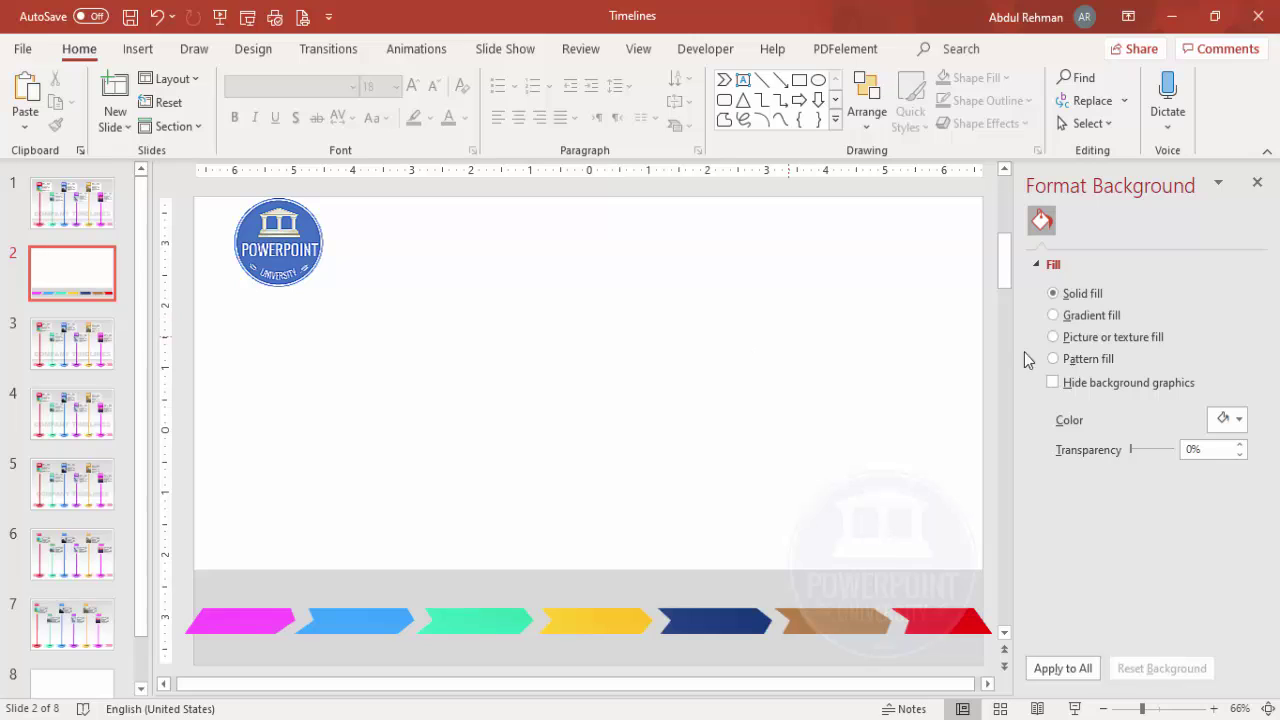
Apply a gradient background, removing the 76% stop and moving the middle stop to 36%.
click(1055, 315)
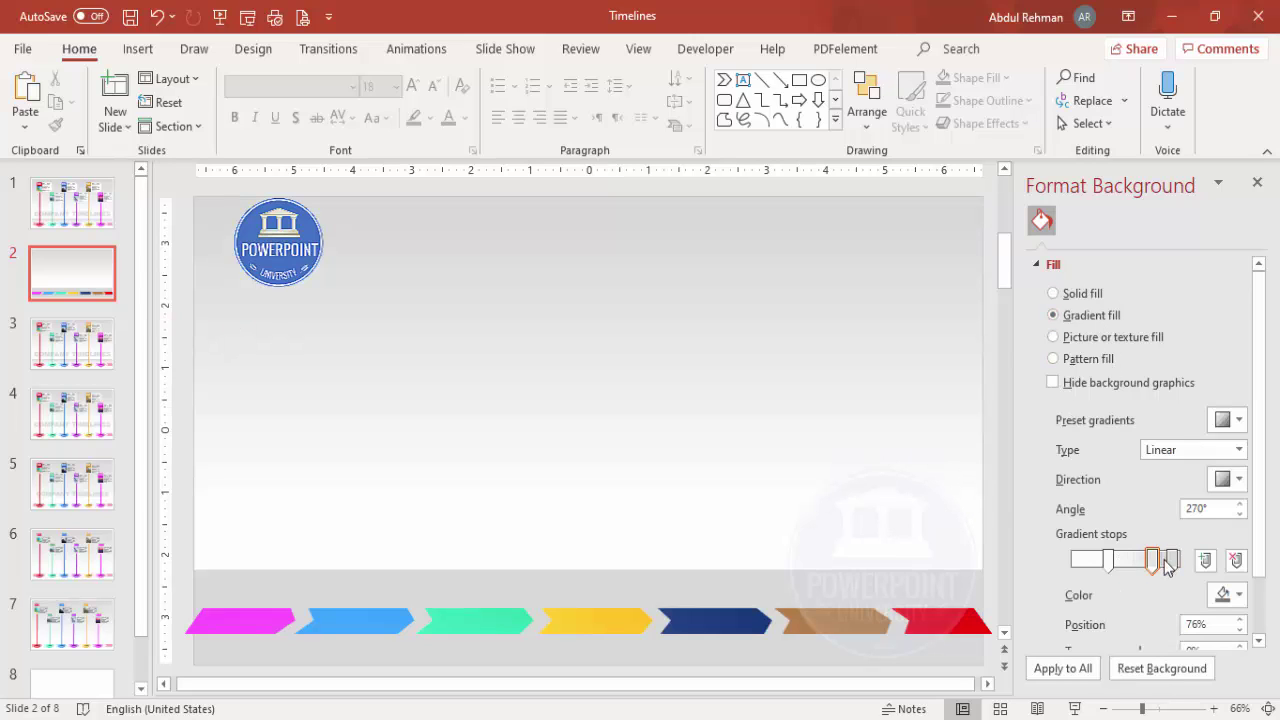
click(1238, 562)
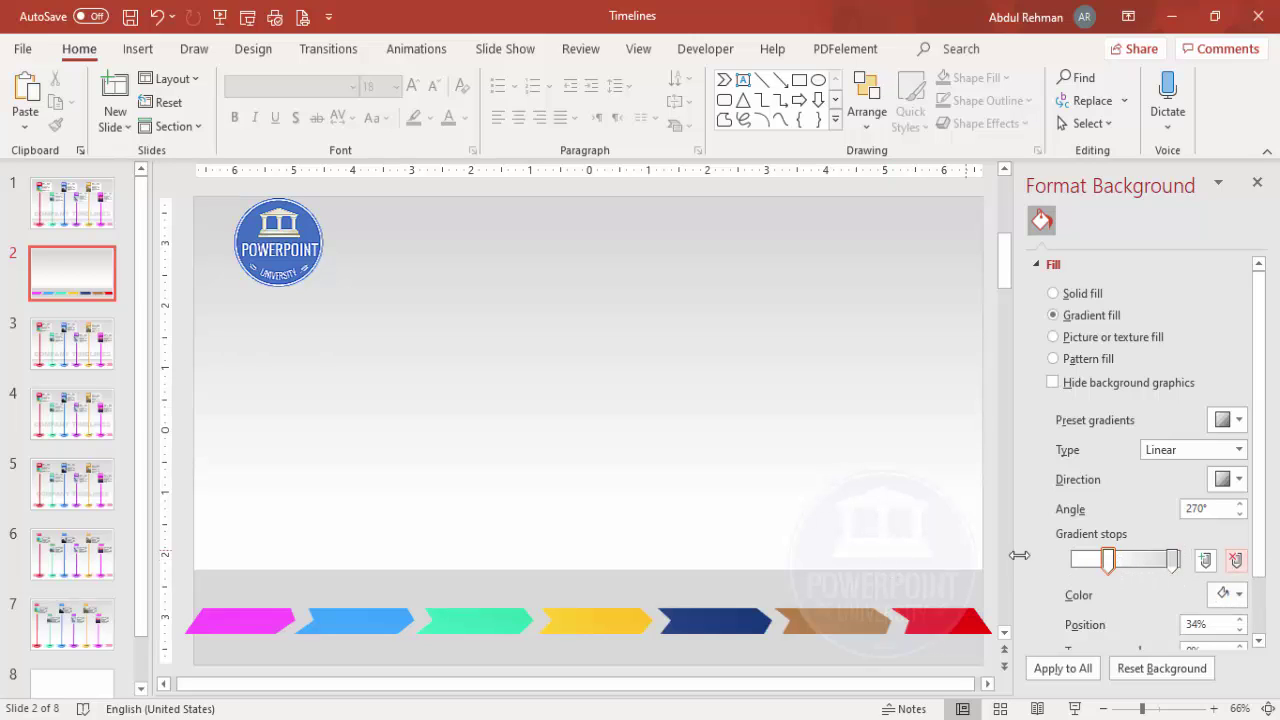
drag(1108, 560, 1110, 560)
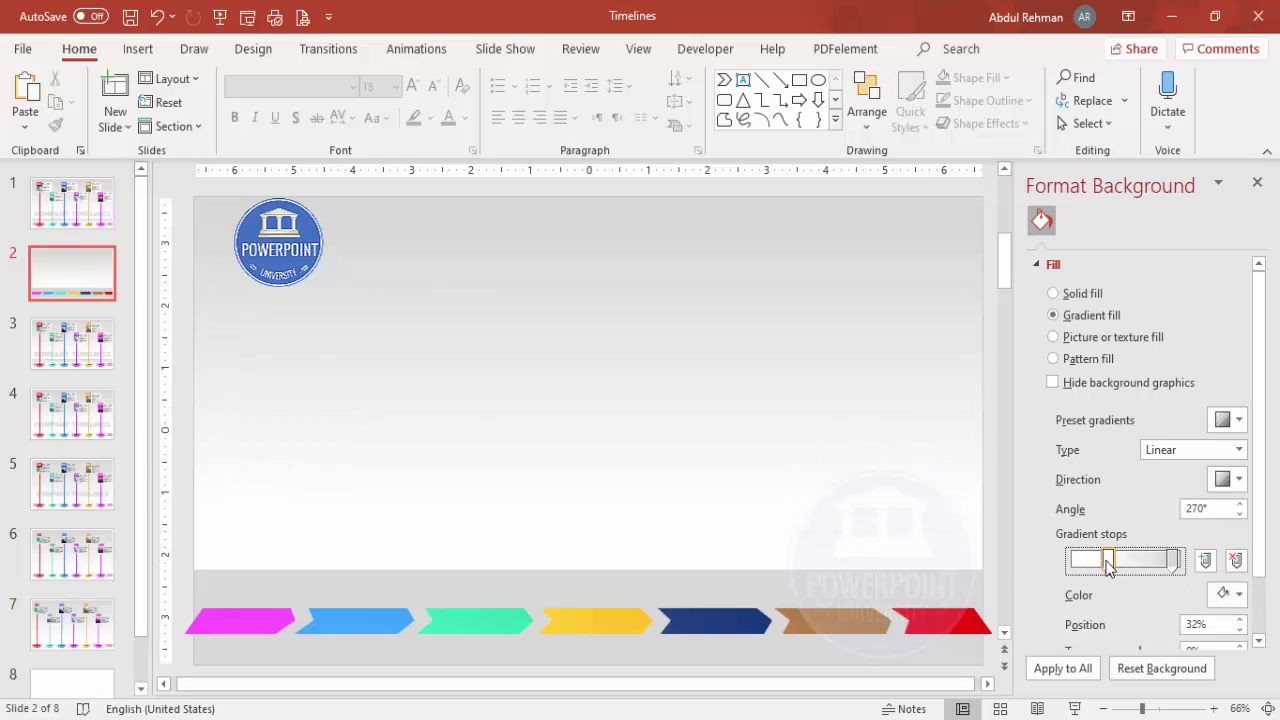
click(1177, 561)
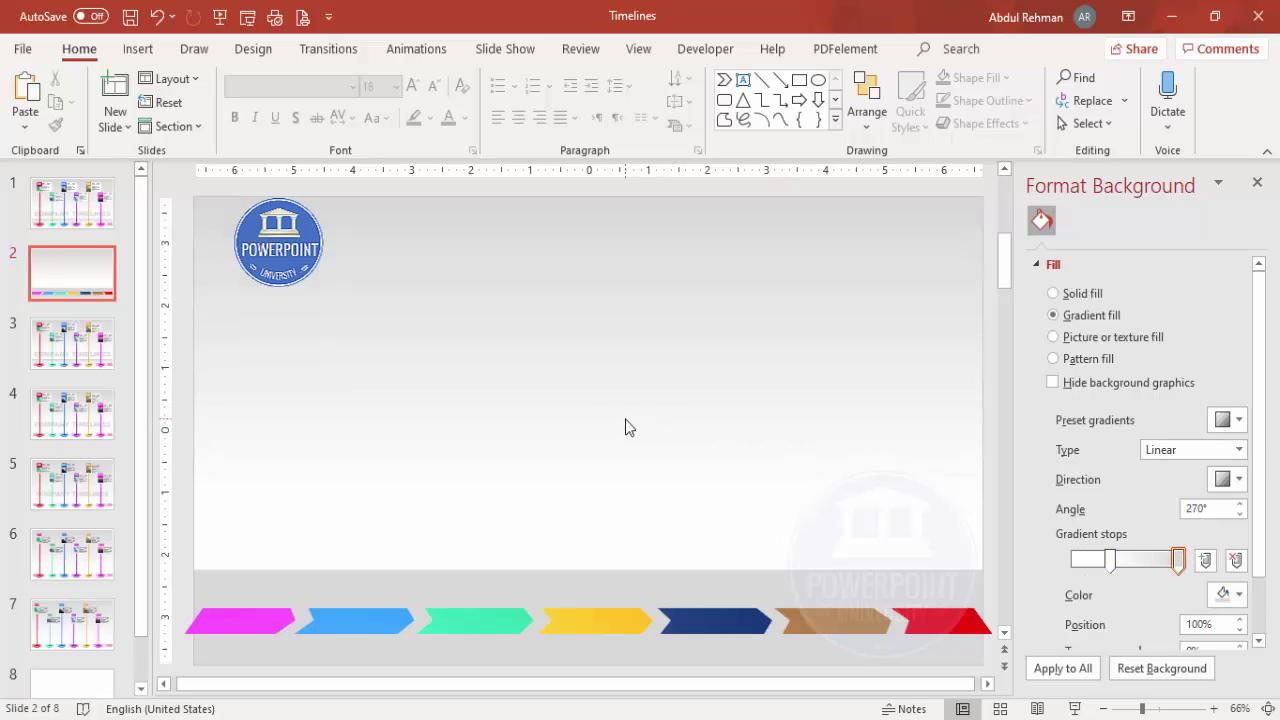
click(138, 48)
click(338, 112)
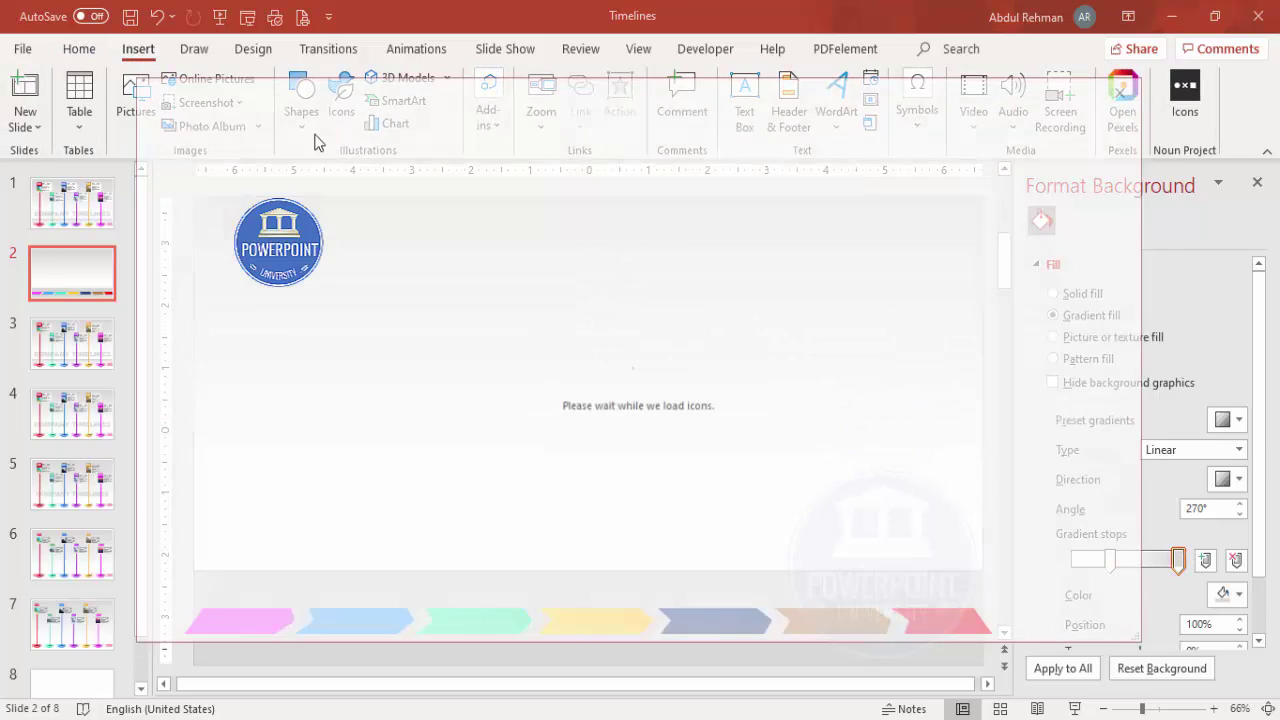
Draw a hollow oval with a blue outline centred on the blue chevron.
click(1128, 88)
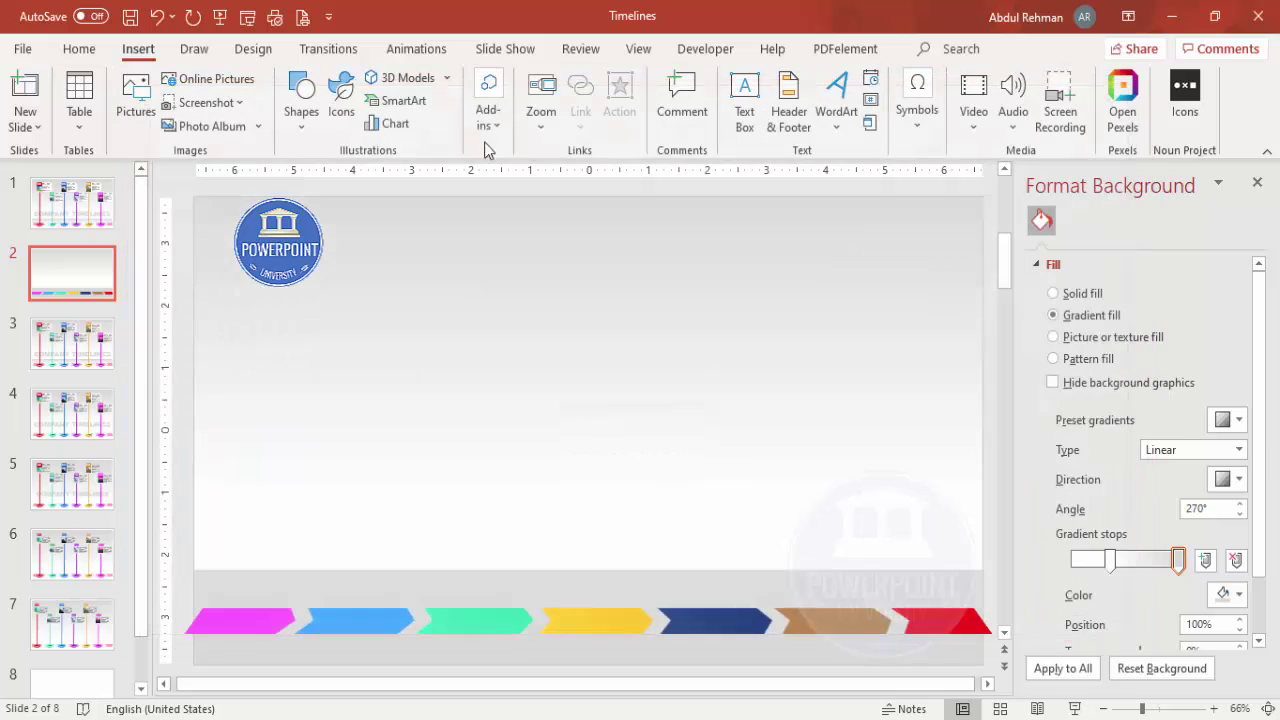
click(313, 135)
click(312, 373)
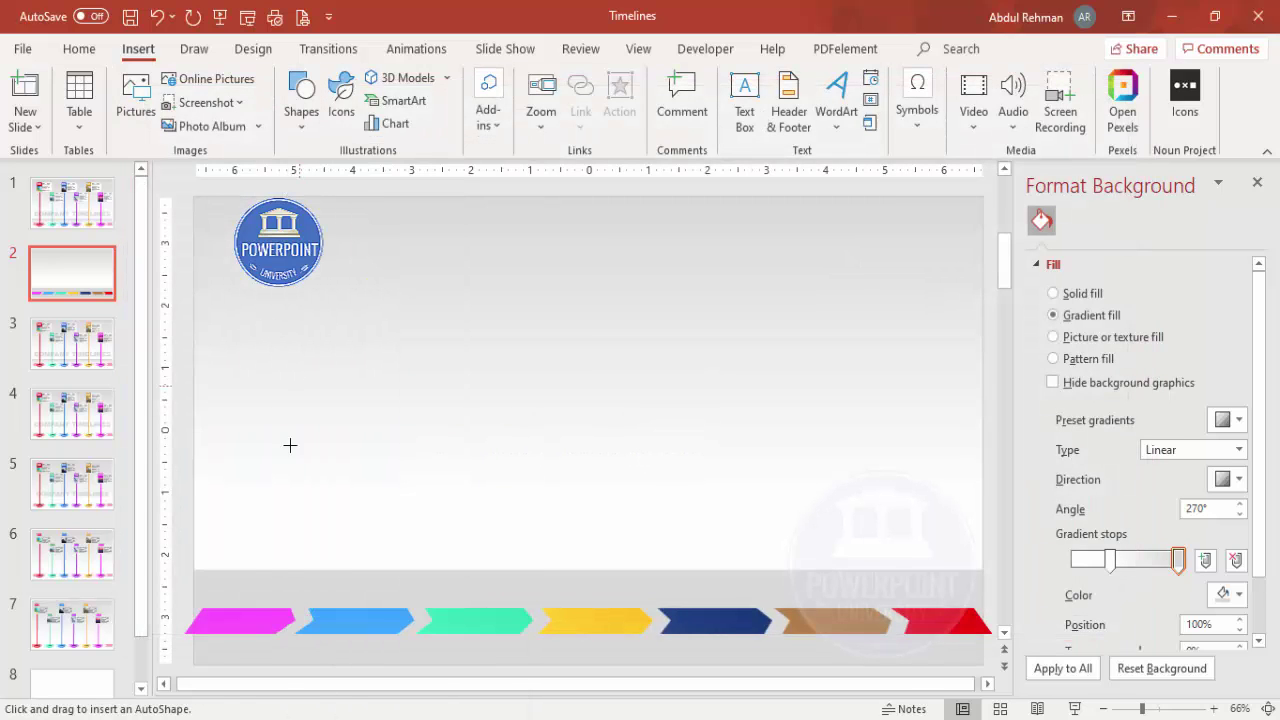
drag(334, 612, 384, 628)
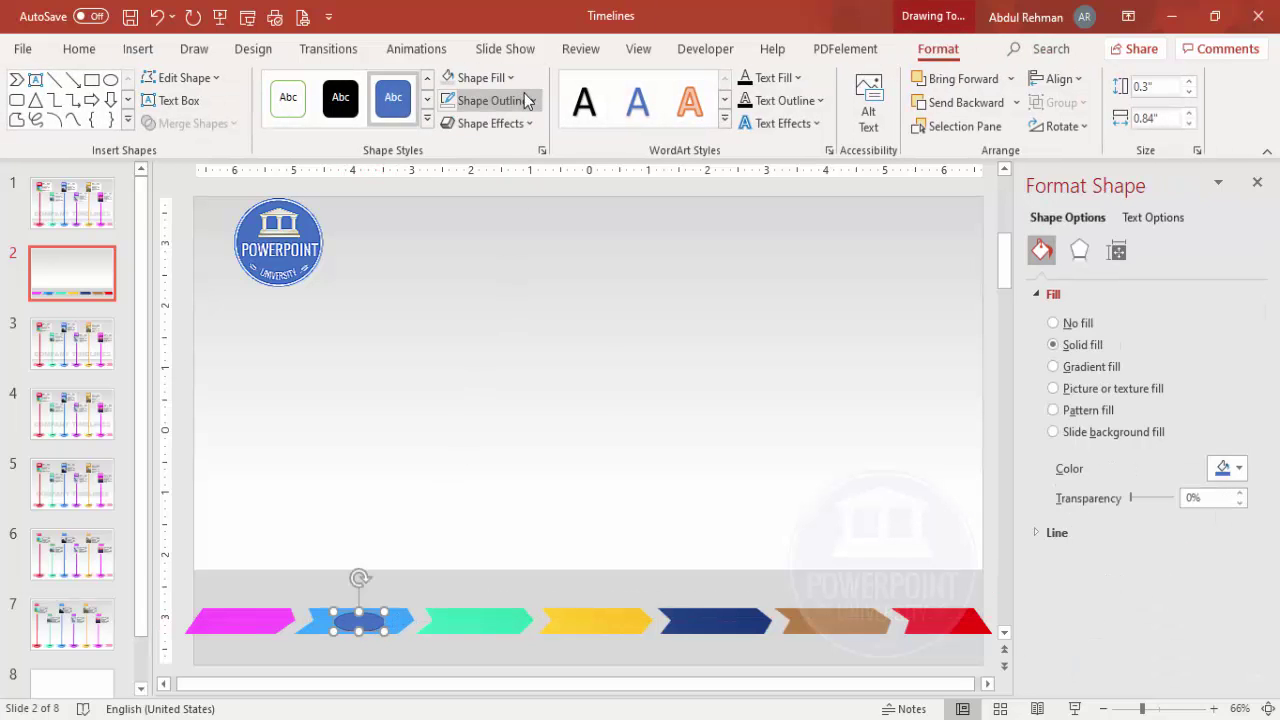
click(526, 101)
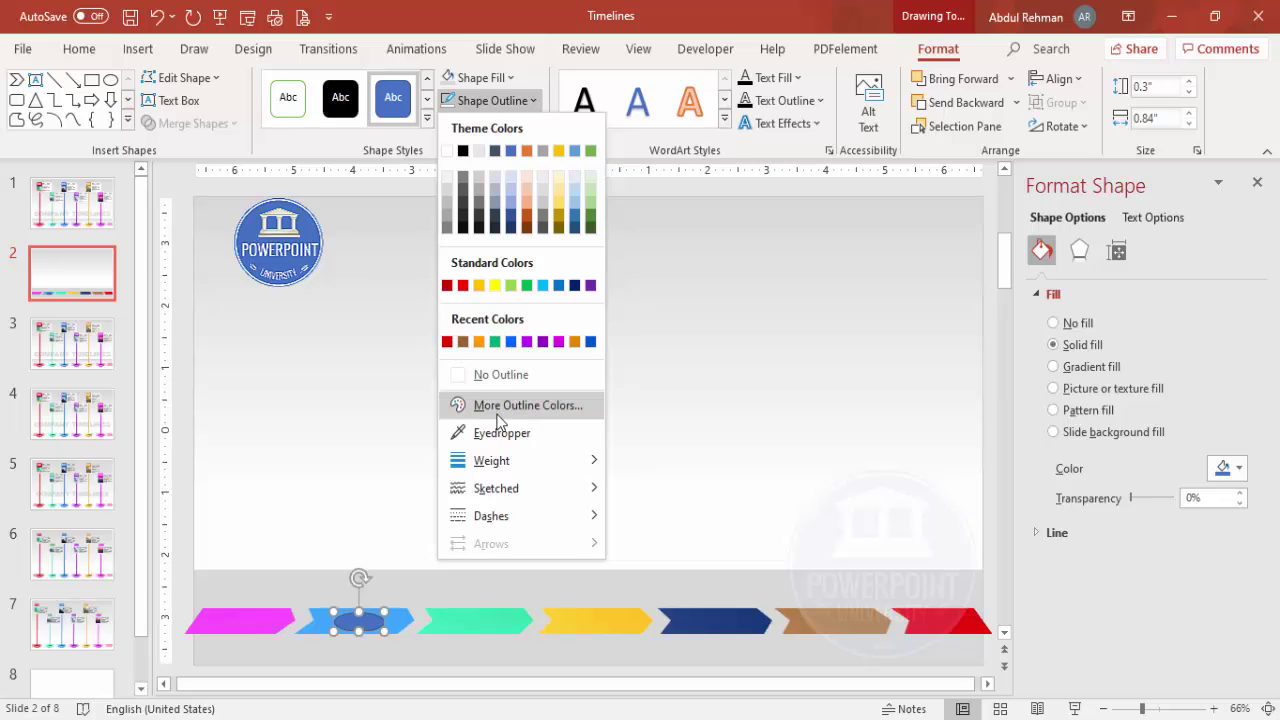
click(590, 345)
click(480, 78)
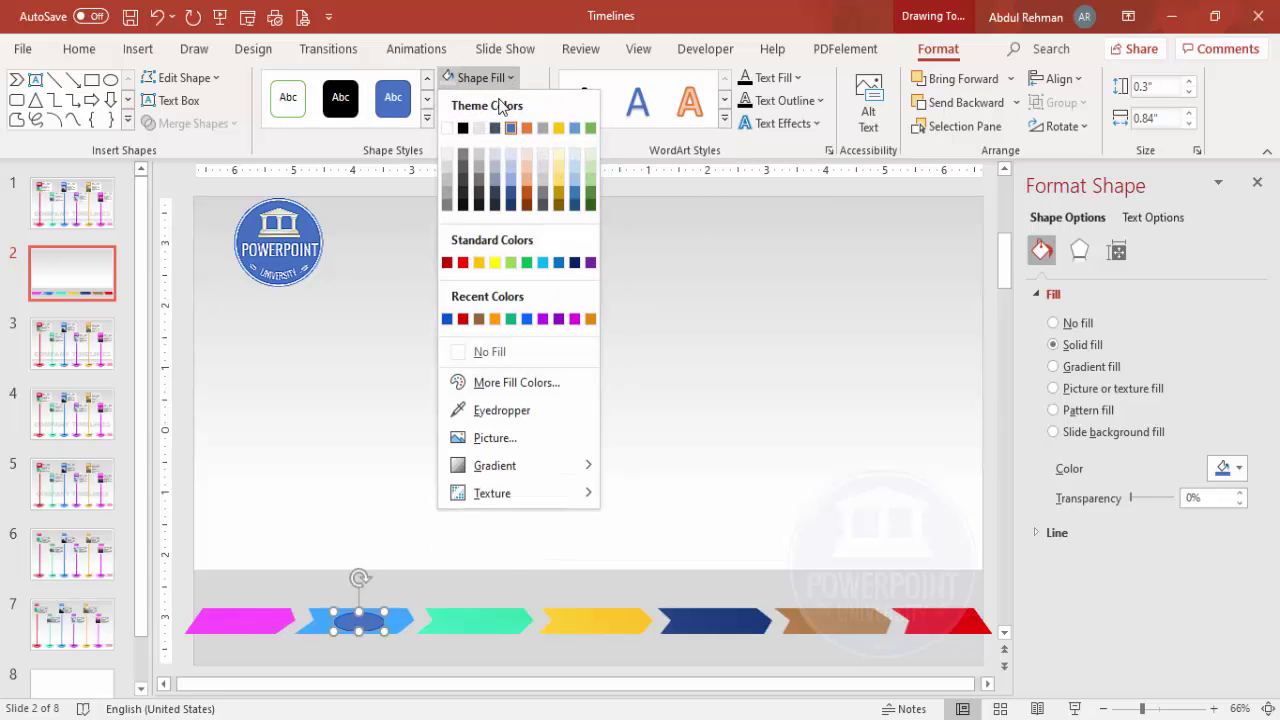
click(500, 352)
click(1165, 712)
drag(625, 530, 623, 527)
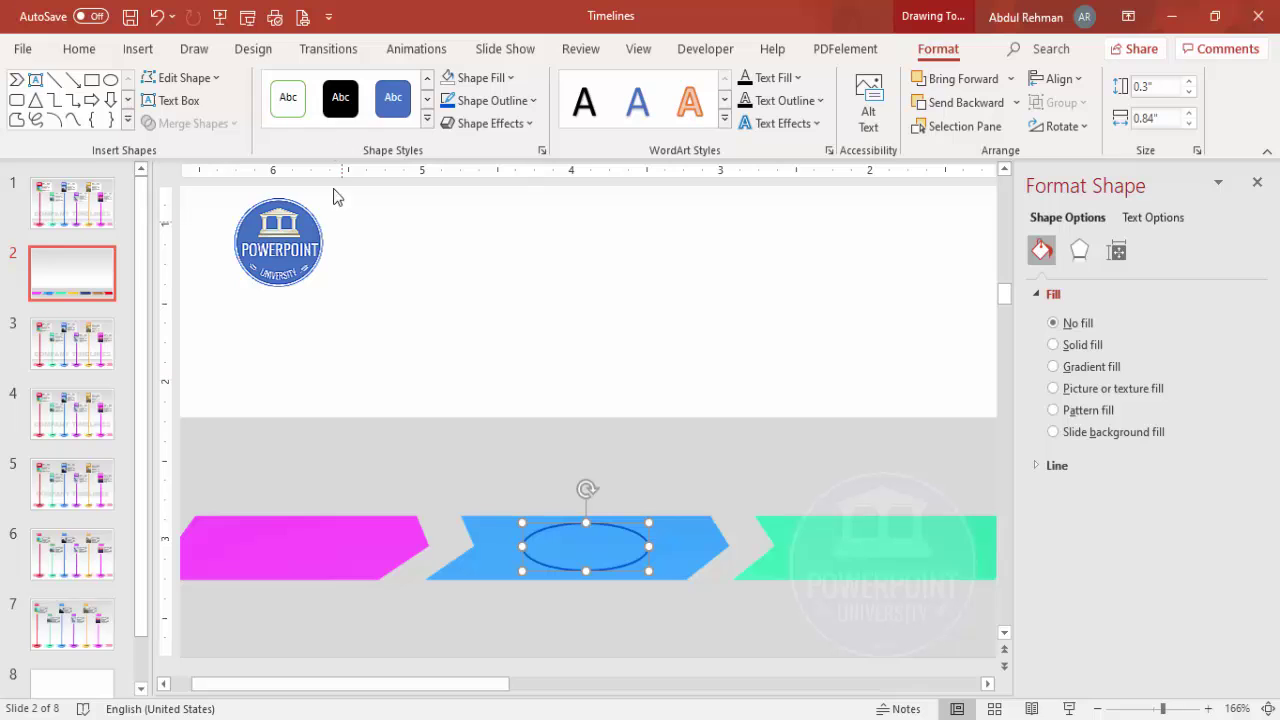
Add a small outline-free dark blue oval inside the hollow one.
click(134, 50)
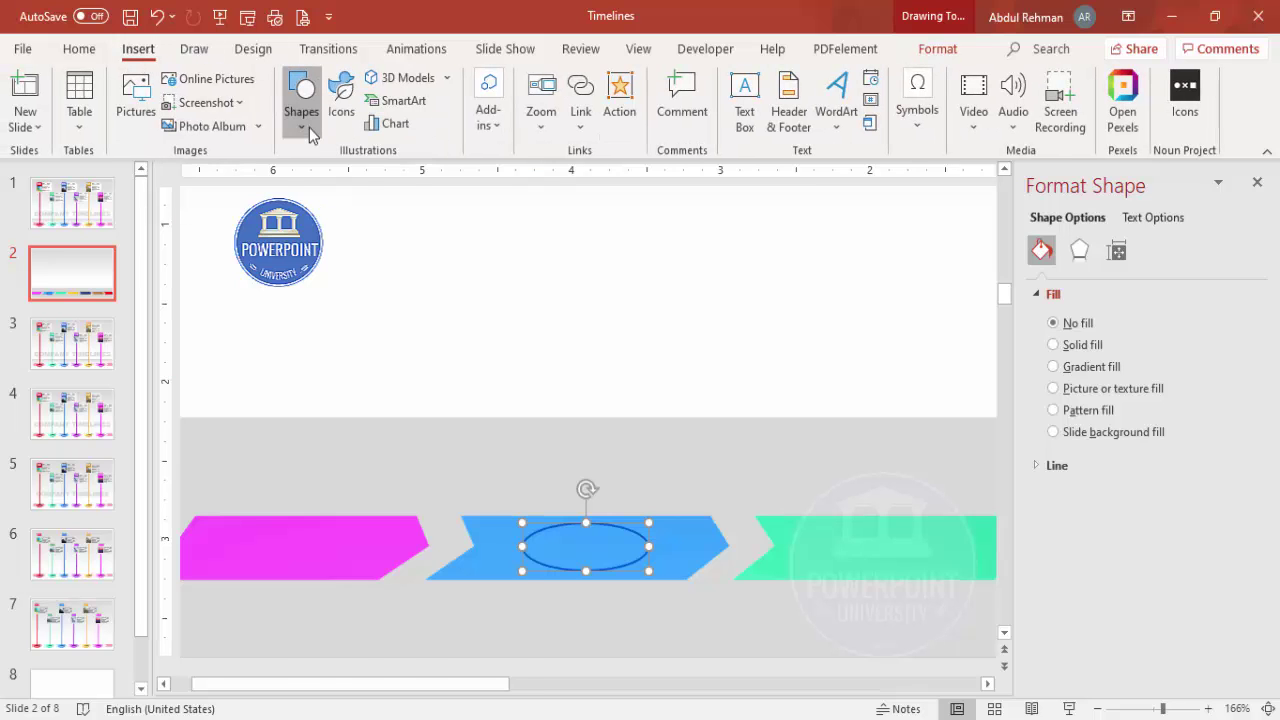
click(309, 127)
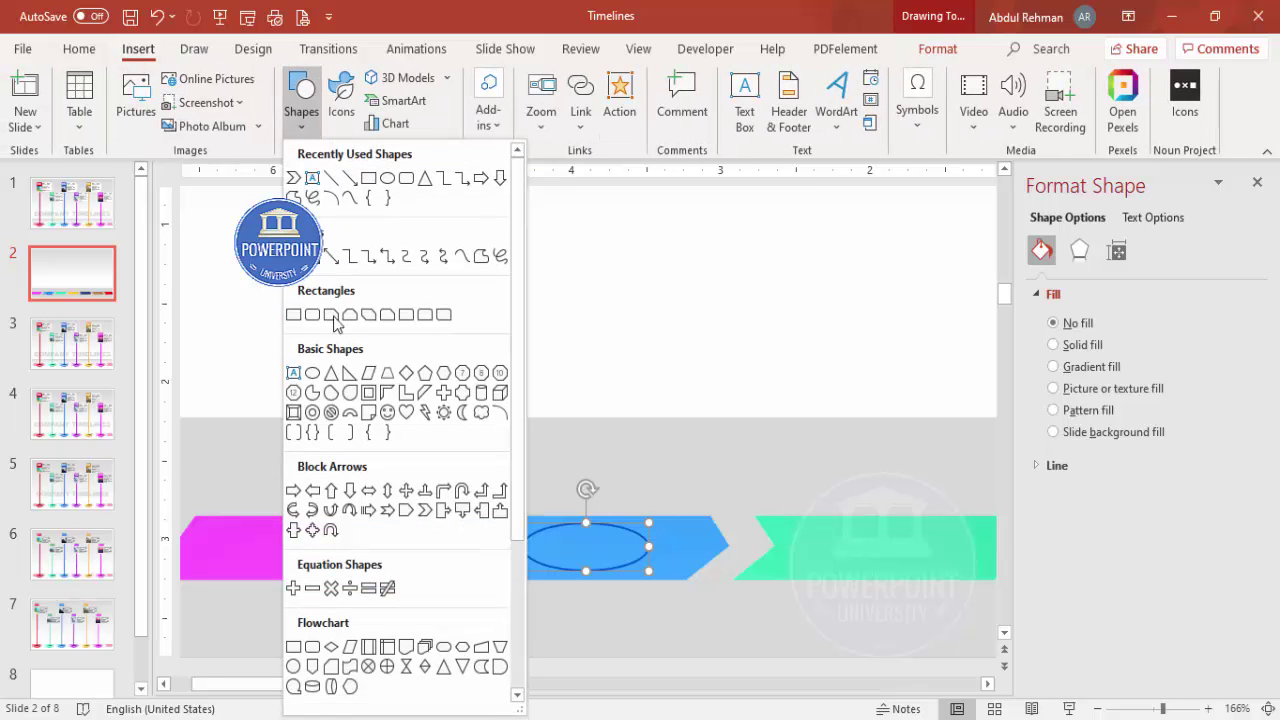
click(312, 373)
drag(593, 544, 610, 553)
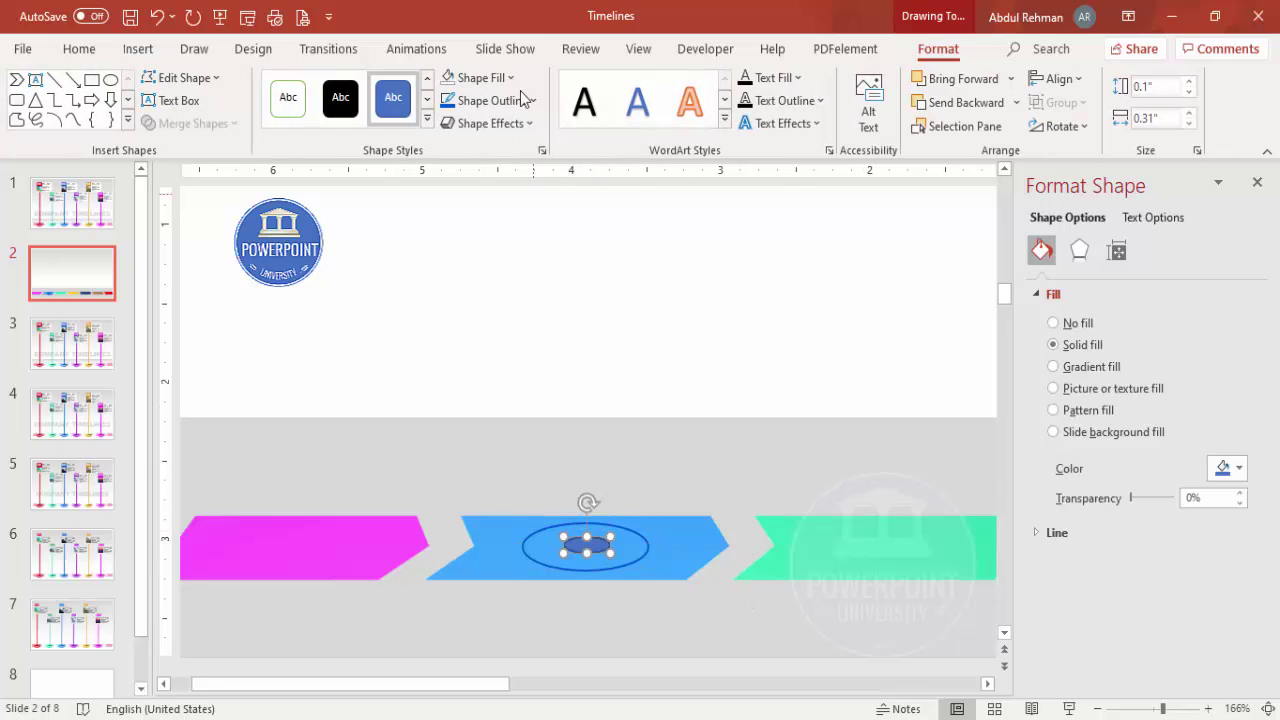
click(493, 100)
click(500, 374)
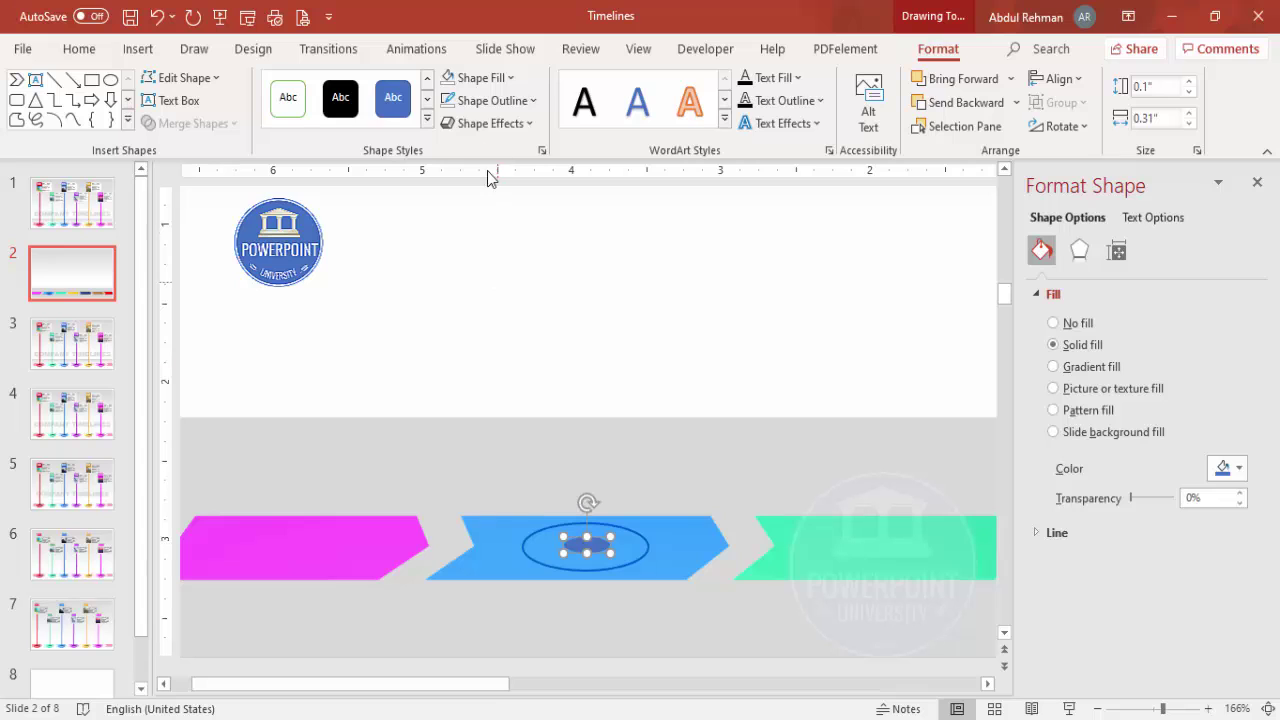
click(486, 77)
click(446, 318)
scroll(386, 538, down, 10)
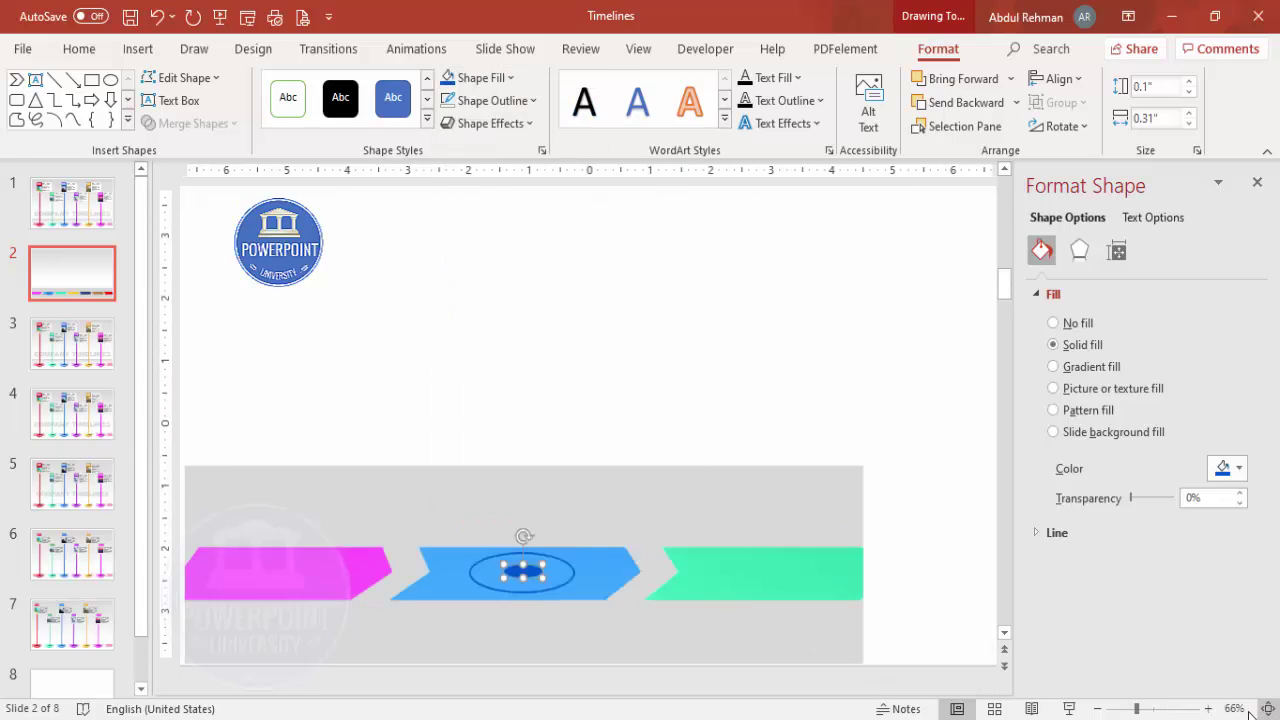
click(380, 440)
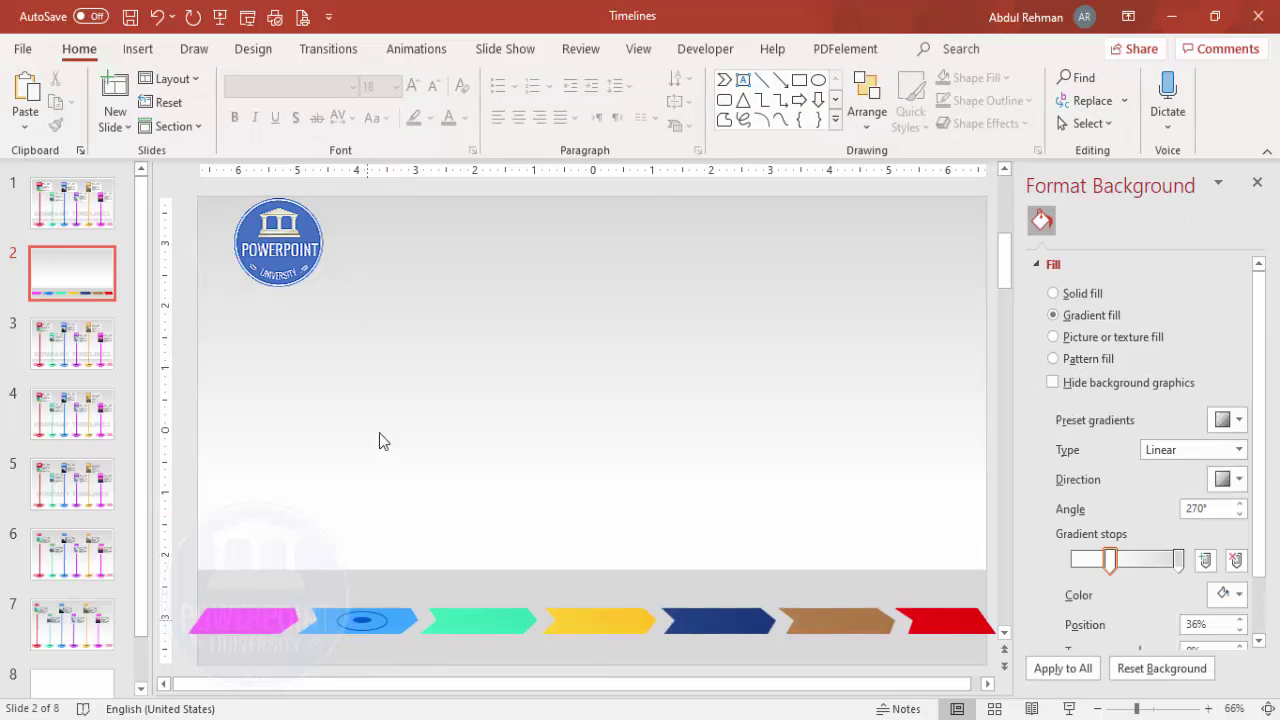
Draw a 4.71" vertical line rising from the oval marker.
click(140, 52)
click(303, 120)
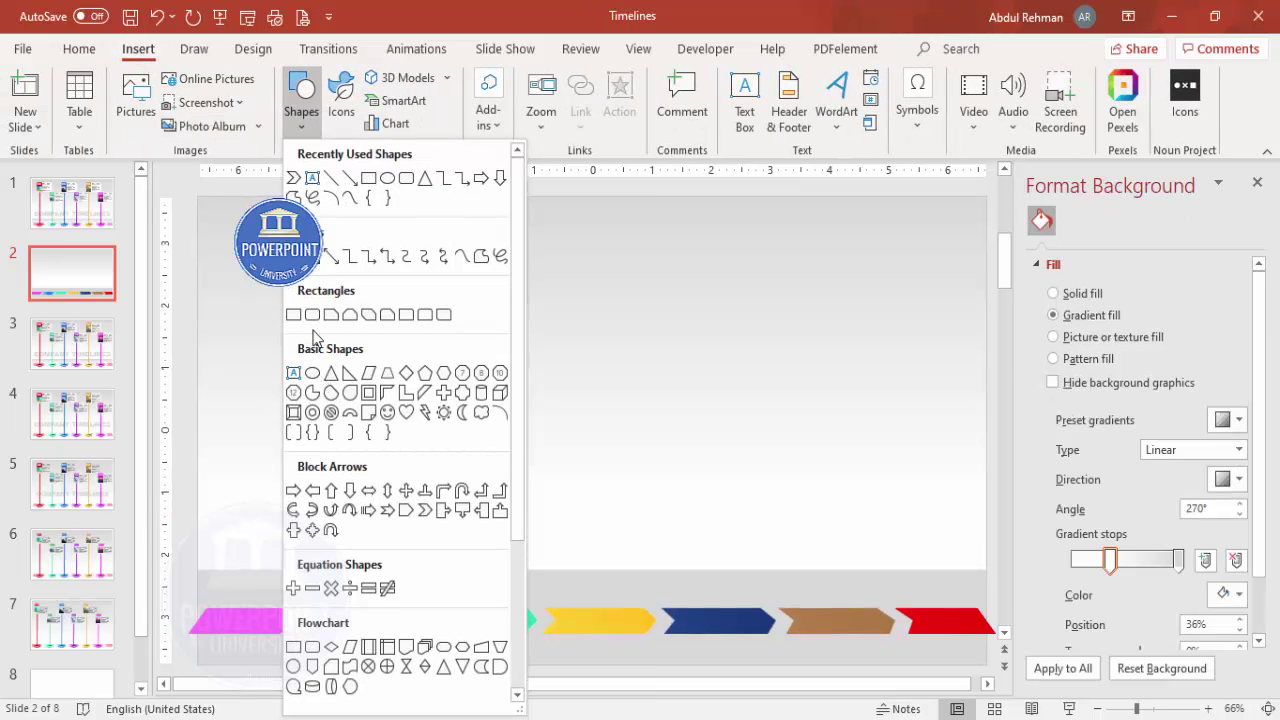
click(293, 314)
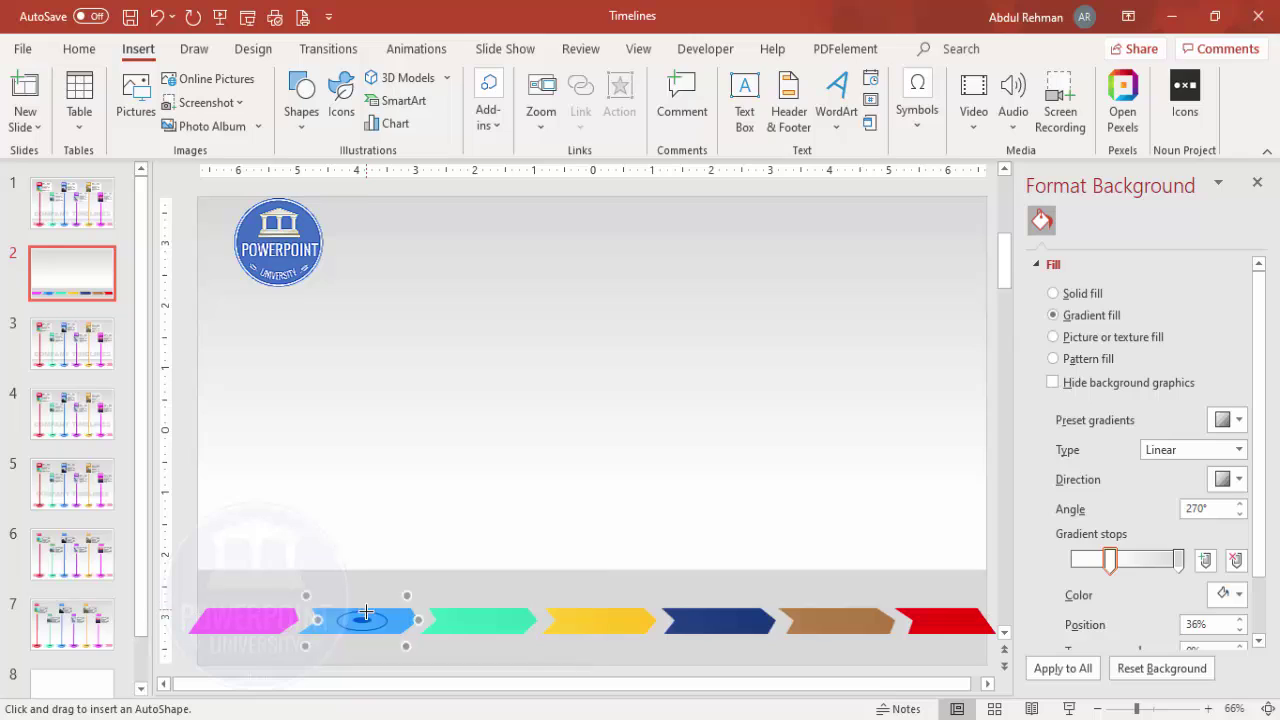
drag(363, 607, 363, 426)
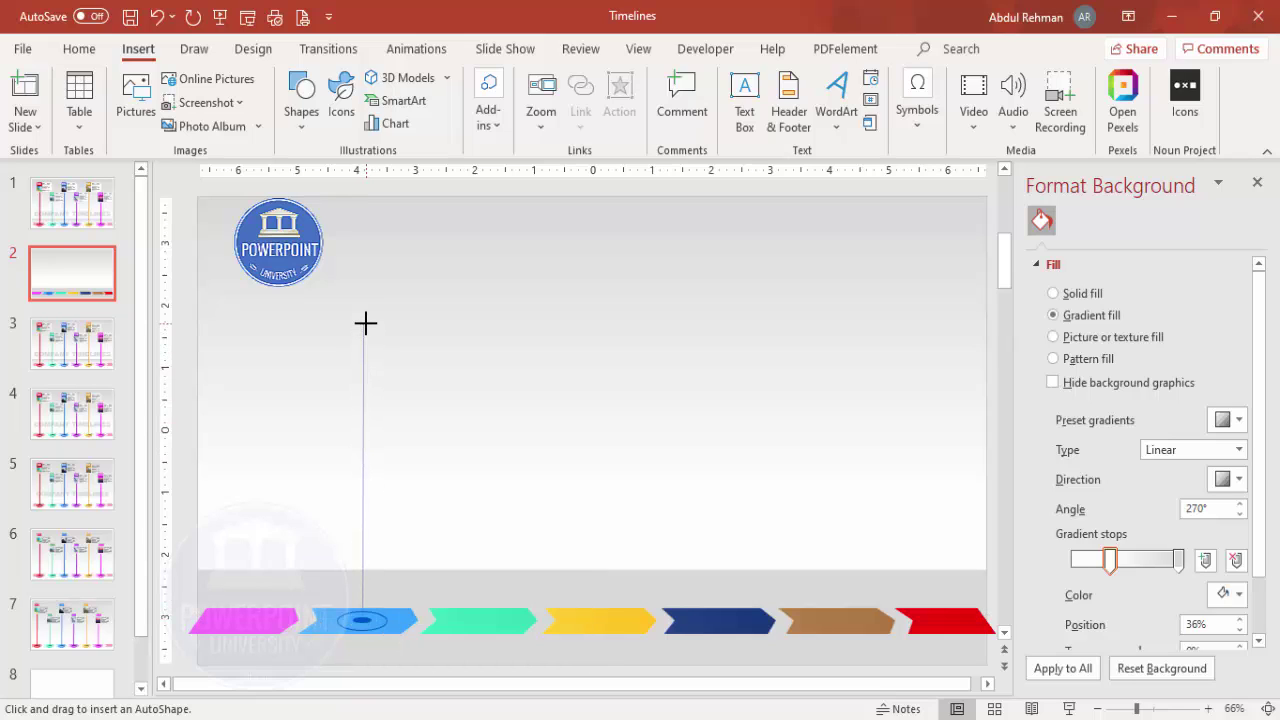
drag(365, 322, 363, 324)
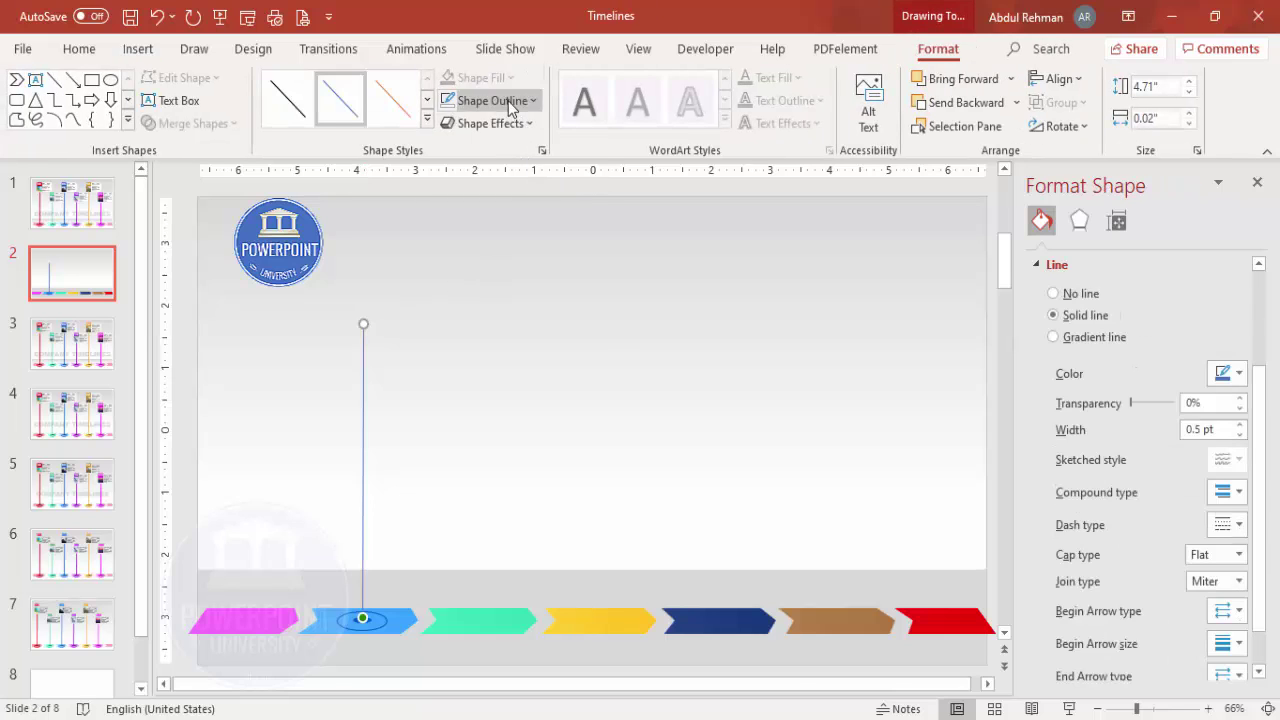
Make the line 2¼ pt thick and blue.
click(488, 100)
mouse_move(522, 455)
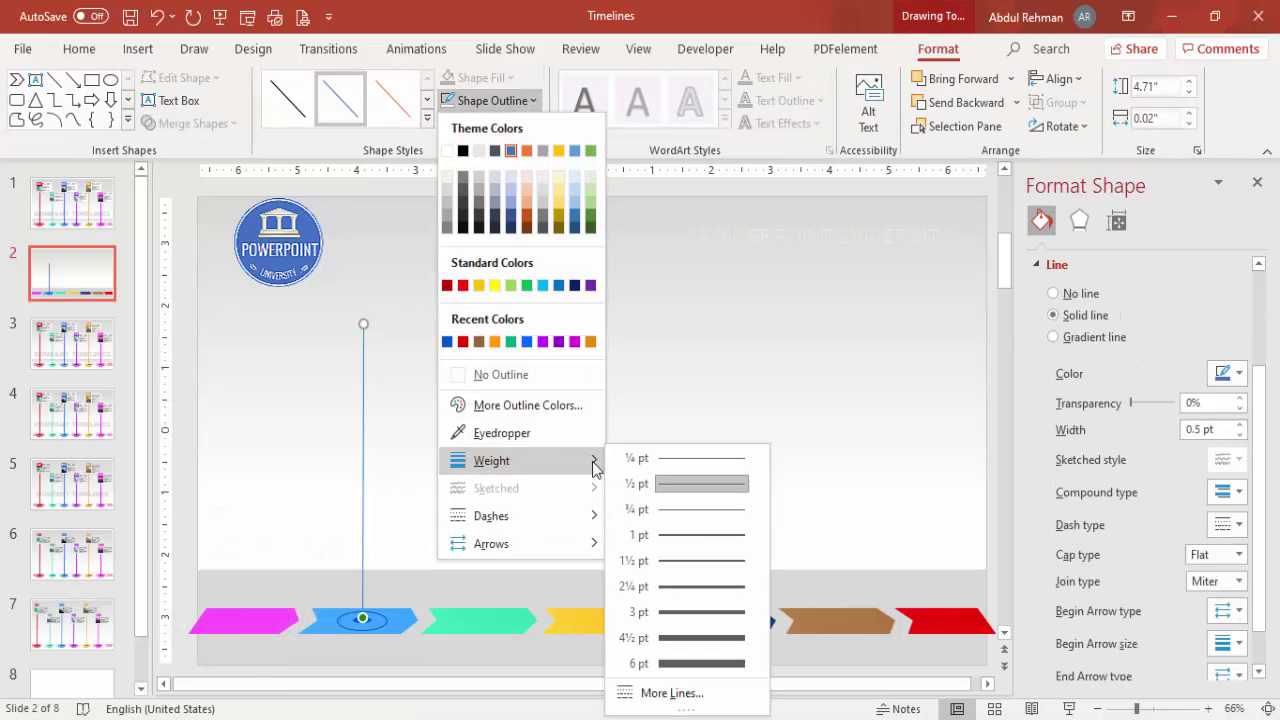
click(676, 589)
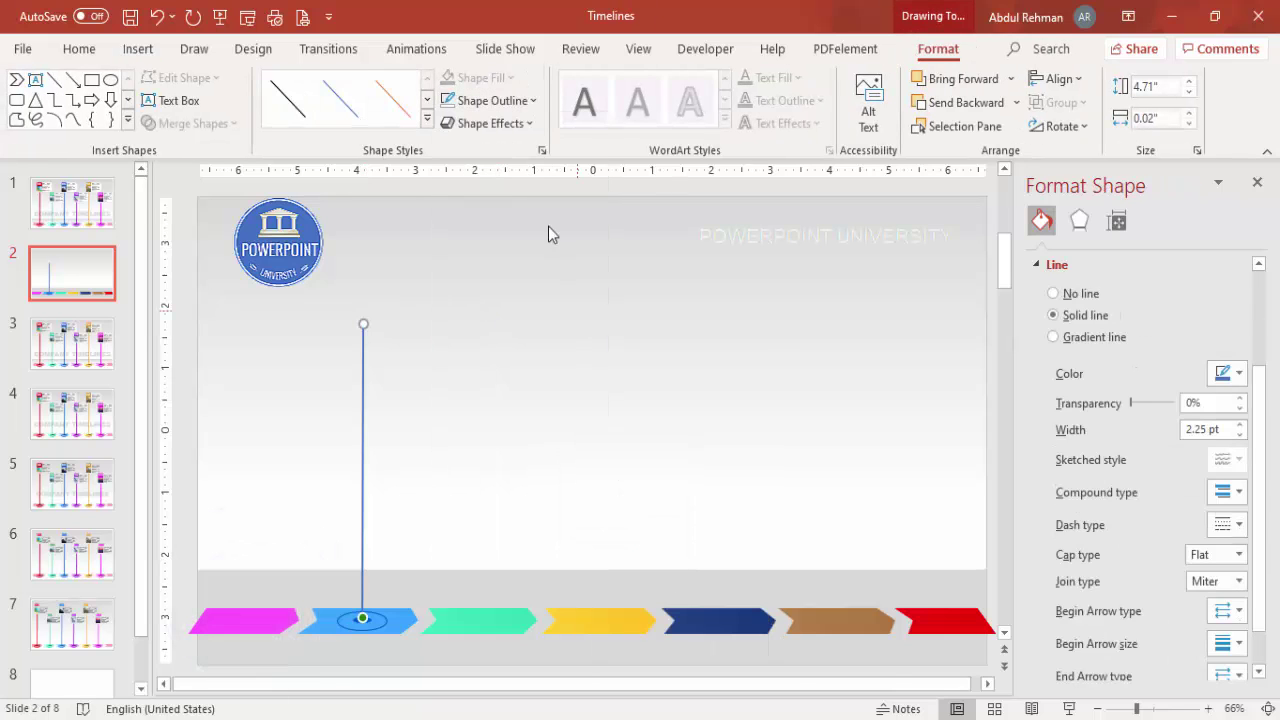
click(501, 108)
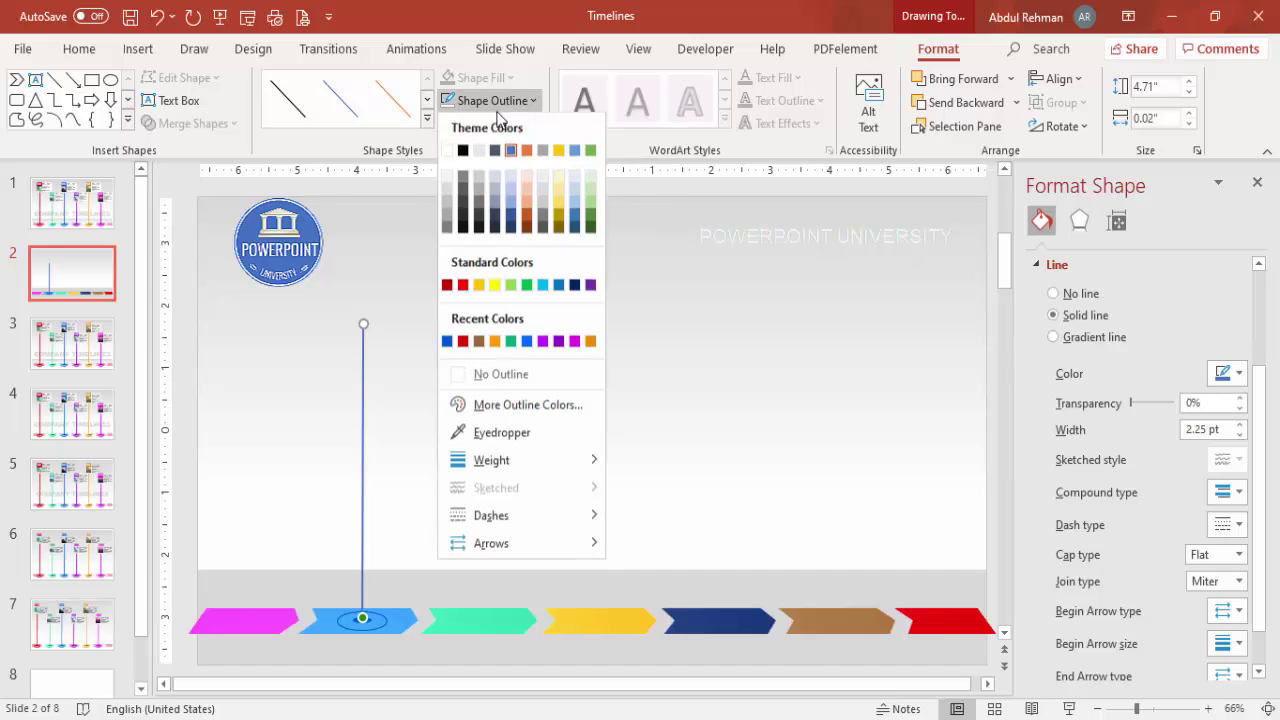
click(446, 342)
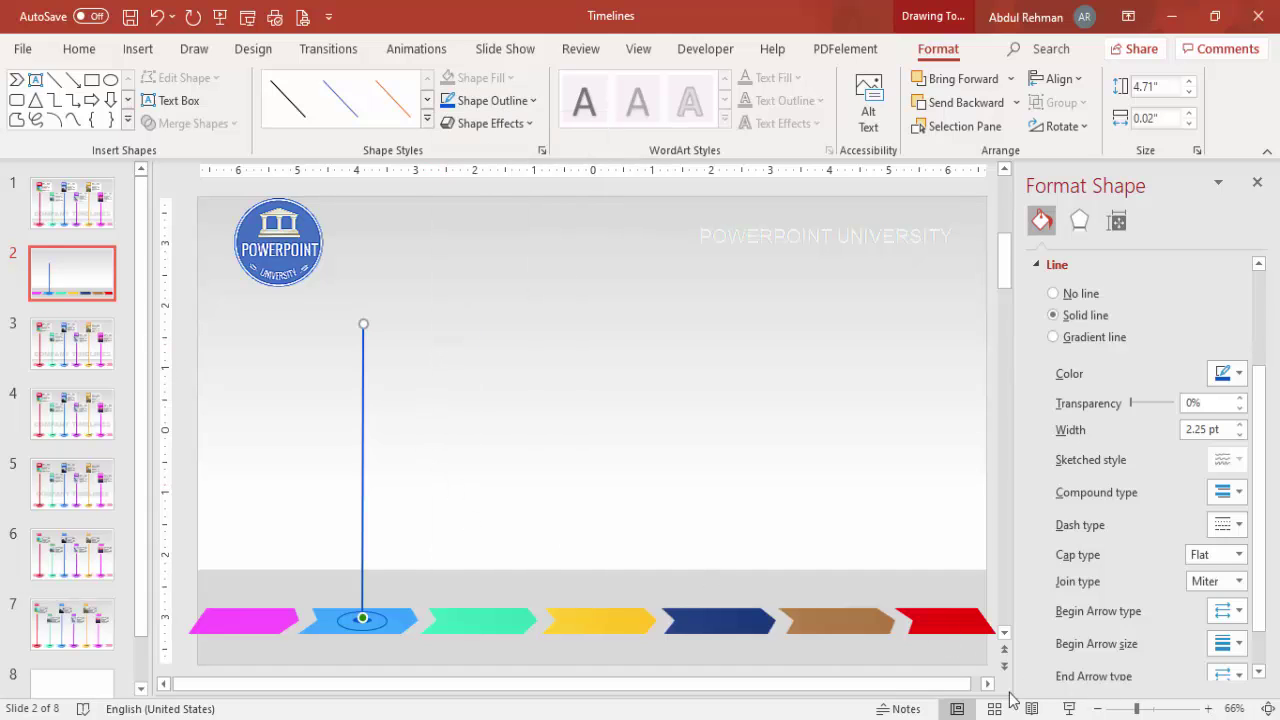